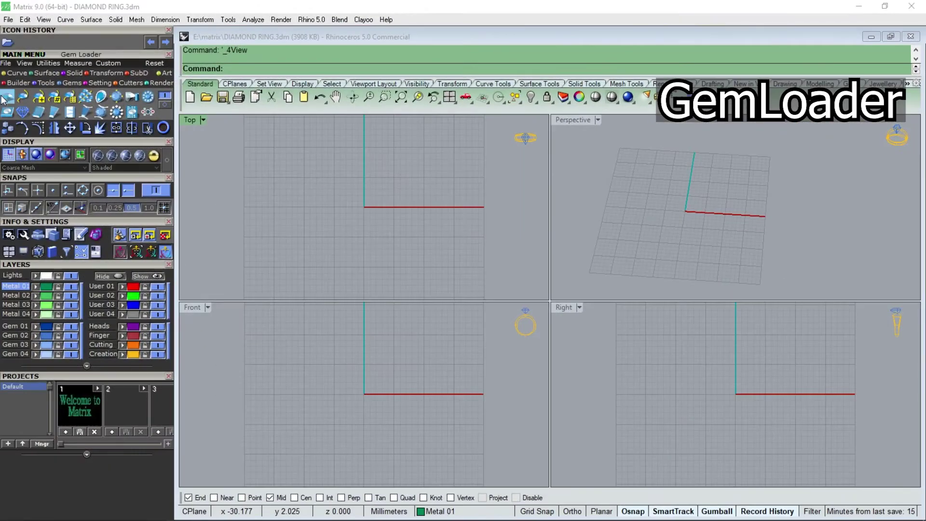
Load a 7.0 mm Cushion diamond from the Gem Loader at the origin.
left_click(2, 98)
scroll(136, 469, "down", 3)
scroll(149, 363, "down", 3)
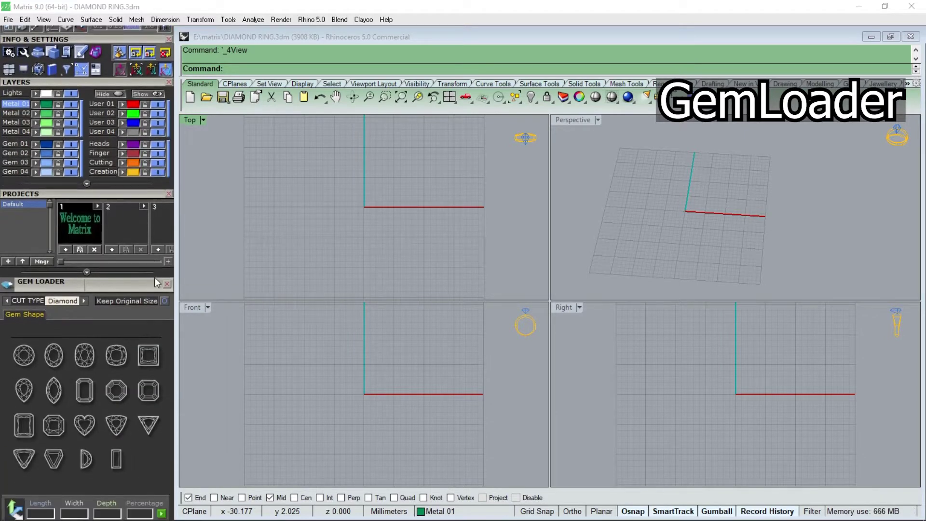
scroll(155, 277, "down", 2)
scroll(145, 289, "down", 2)
left_click(116, 317)
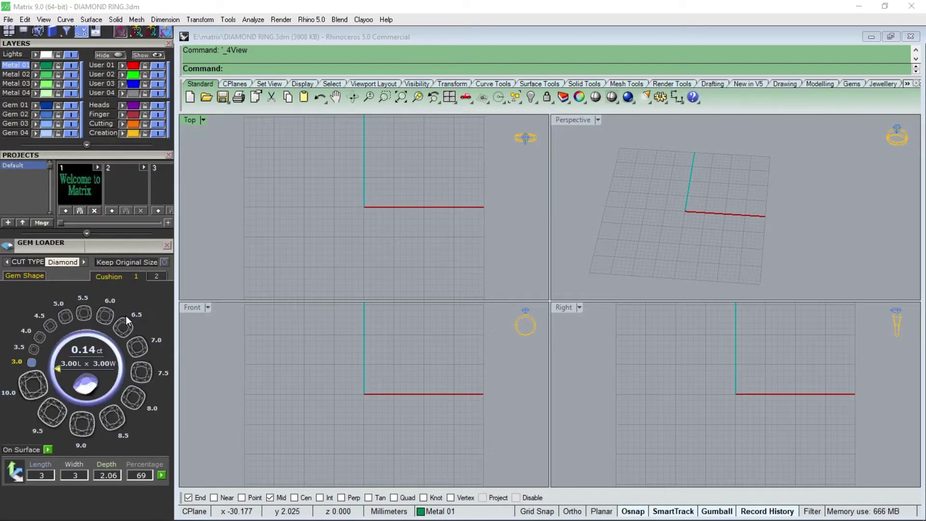
left_click(140, 350)
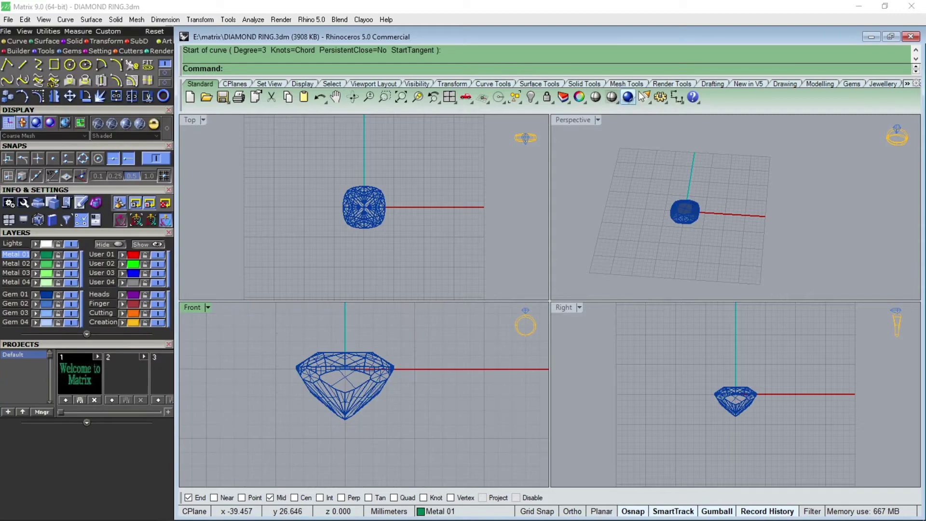
Add a 2.00 mm vertical dimension above the diamond's girdle and maximize the Front view.
left_click(677, 97)
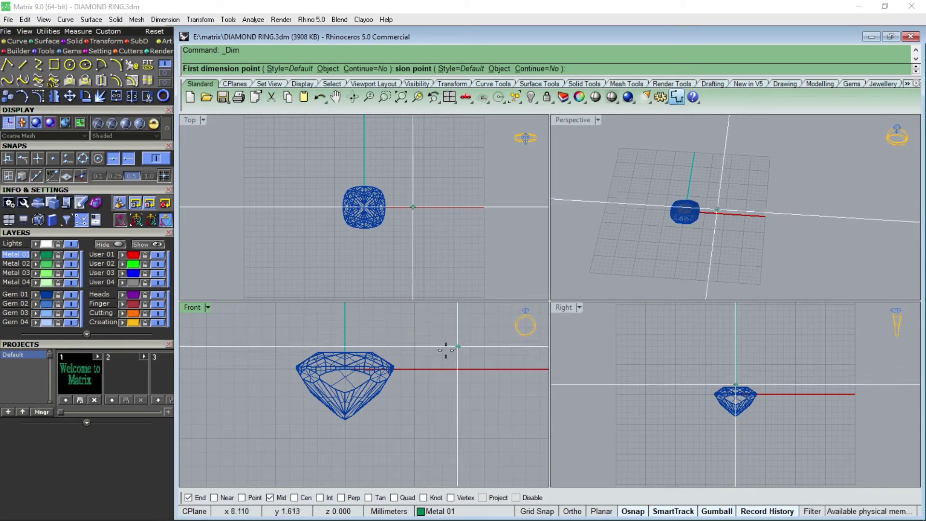
left_click(426, 369)
left_click(423, 342)
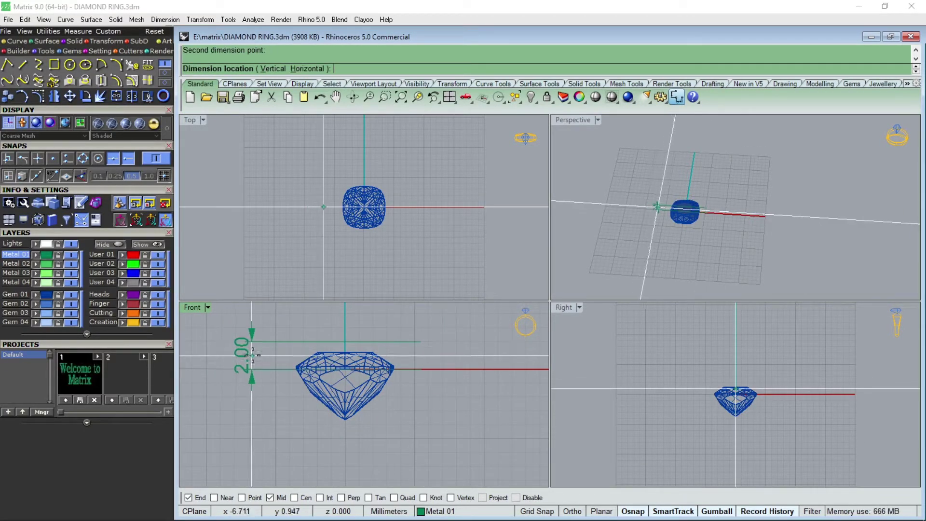
left_click(258, 359)
double_click(192, 307)
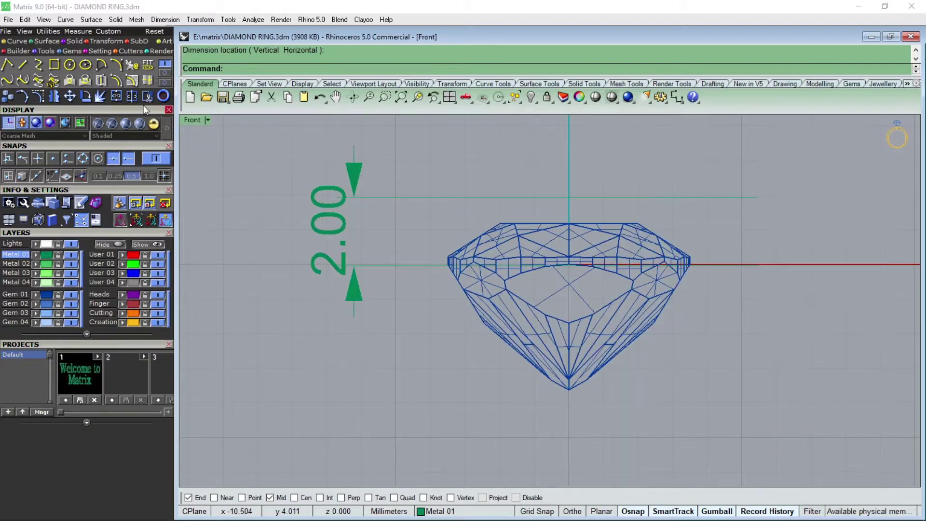
left_click(38, 65)
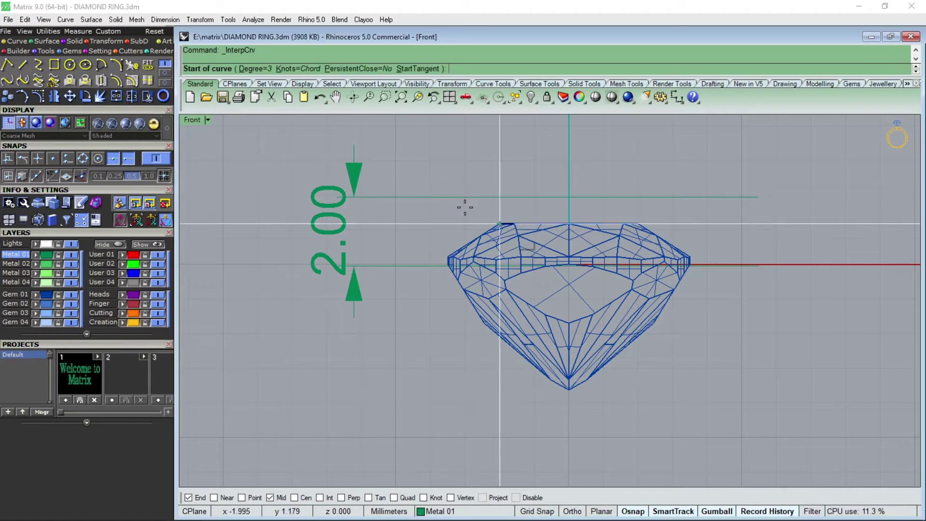
Draw a four-point curve from the 2.00 mark past the pavilion to below the culet.
left_click(427, 197)
left_click(427, 290)
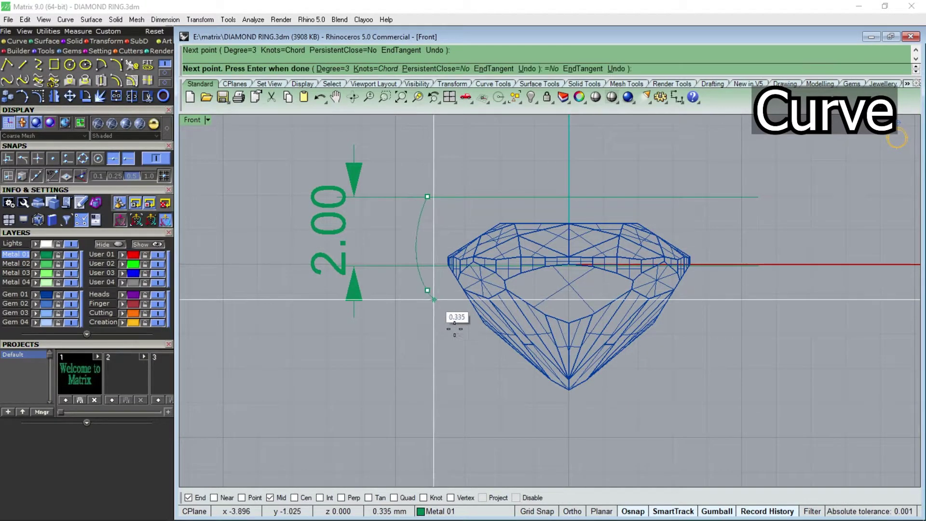
left_click(521, 382)
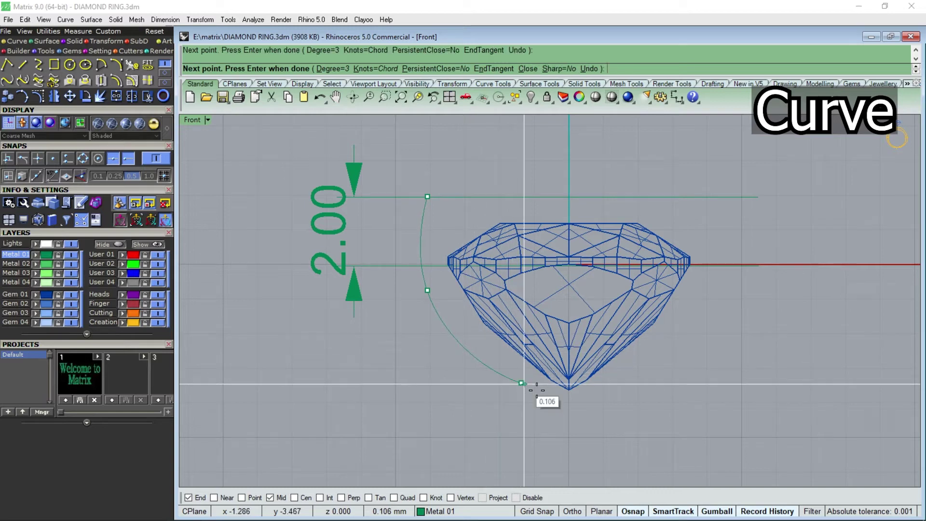
left_click(566, 420)
key("Return")
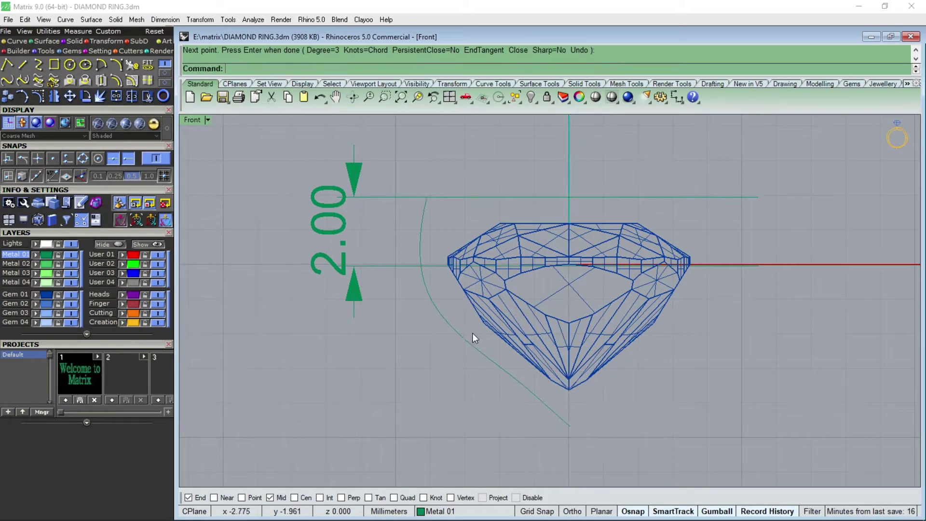
Rebuild the prong curve as degree 3.
left_click(465, 336)
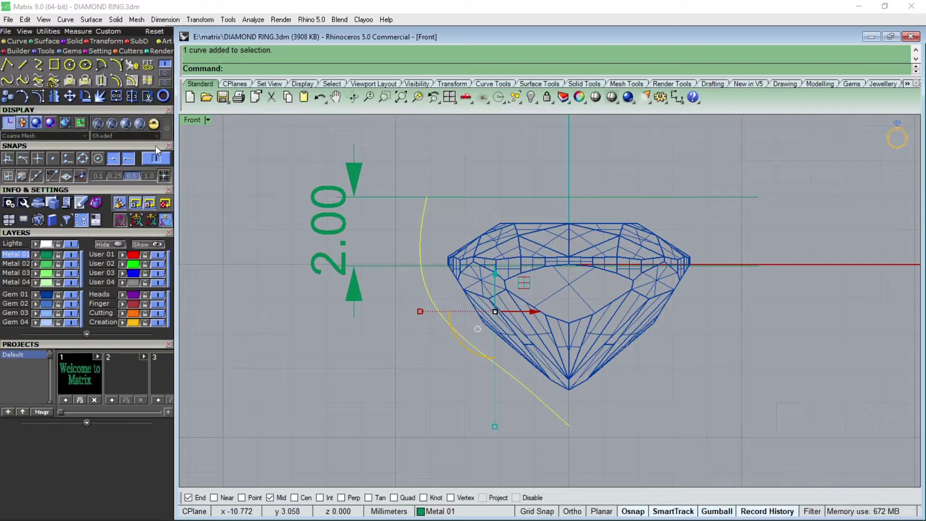
left_click(132, 64)
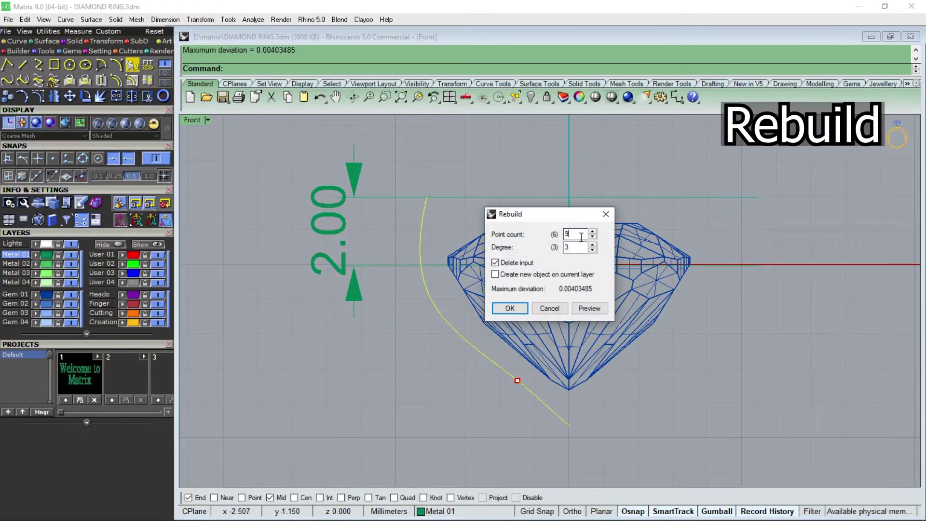
key("Return")
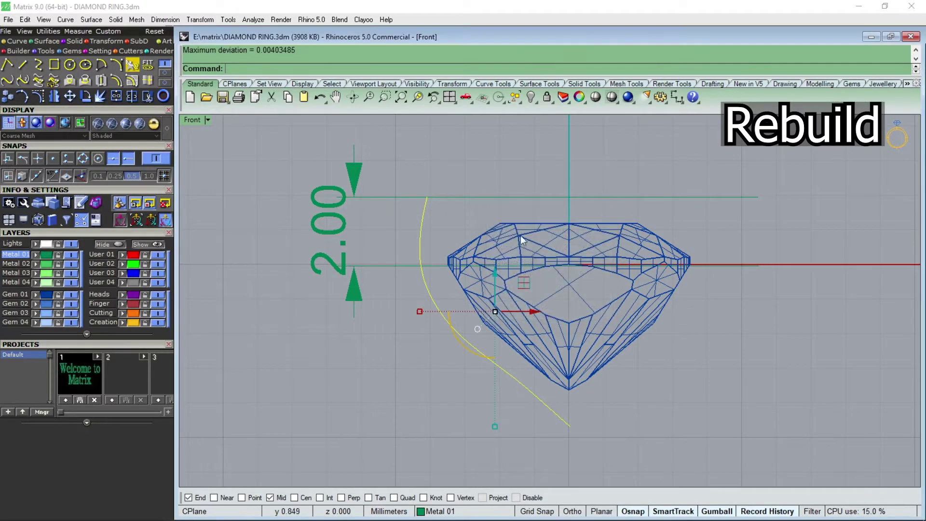
Pipe the curve into a 1.5 mm diameter tube prong and raise its top above the girdle.
left_click(75, 43)
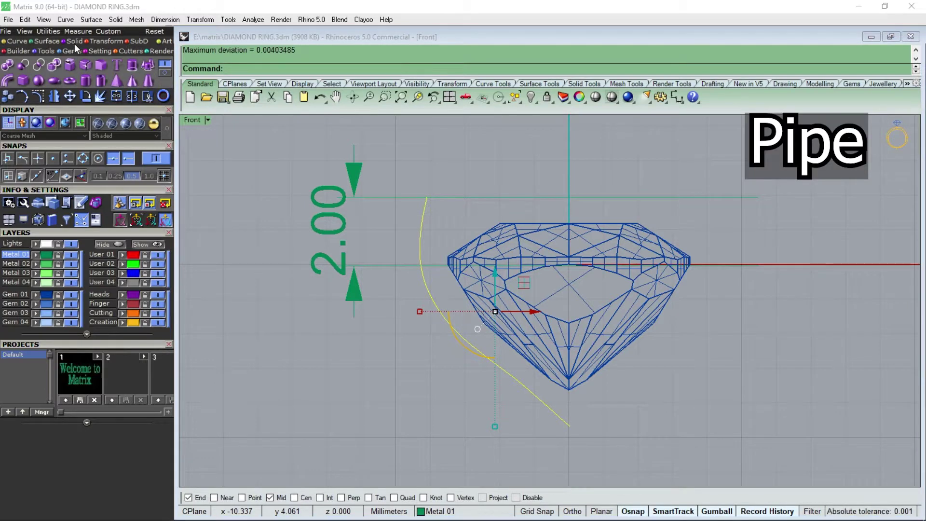
left_click(26, 92)
left_click(270, 68)
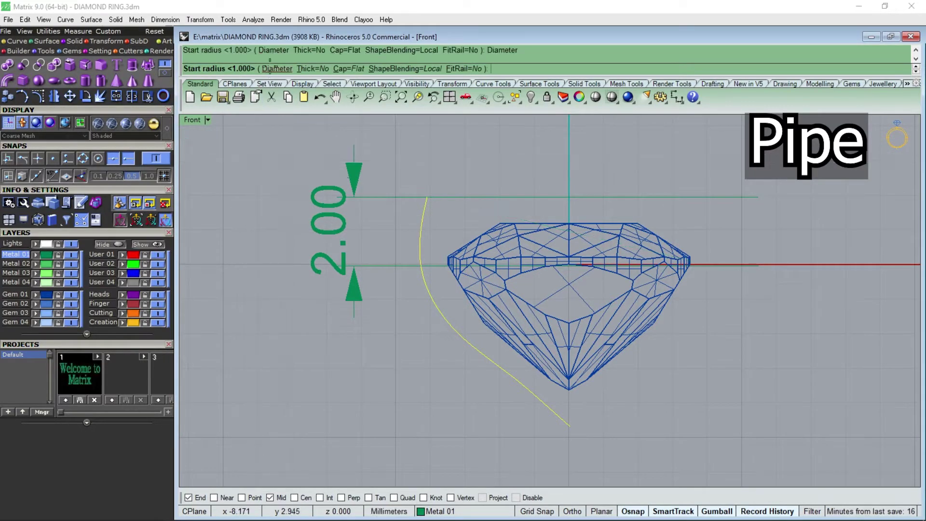
type("1.5")
key("Return")
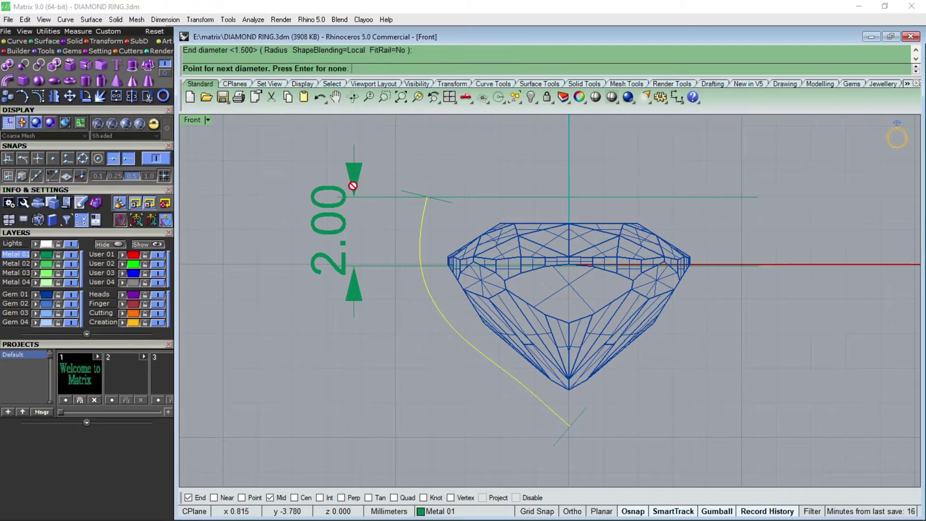
key("Return")
mouse_move(322, 333)
left_mouse_down()
mouse_move(321, 326)
mouse_move(331, 361)
left_mouse_up()
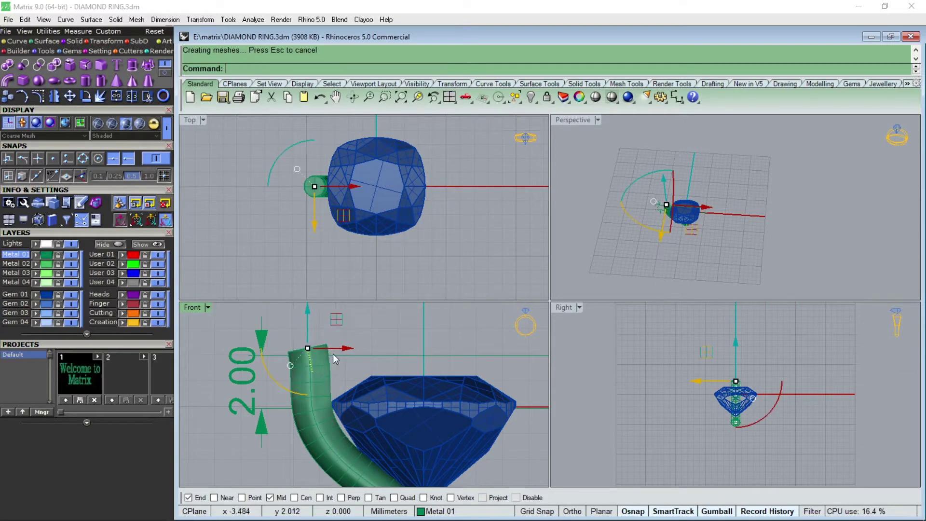
left_click(86, 97)
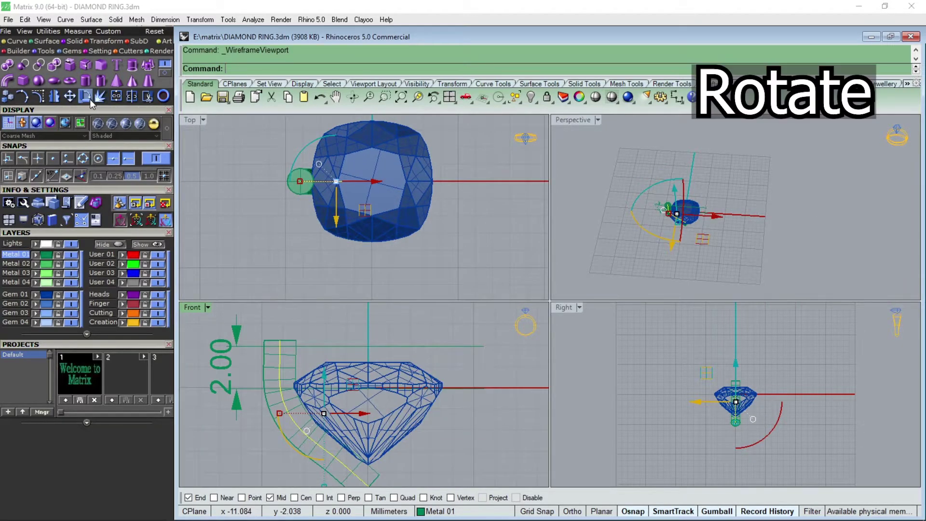
Rotate the prong 45° about the origin to a corner of the cushion.
left_click(90, 100)
type("0")
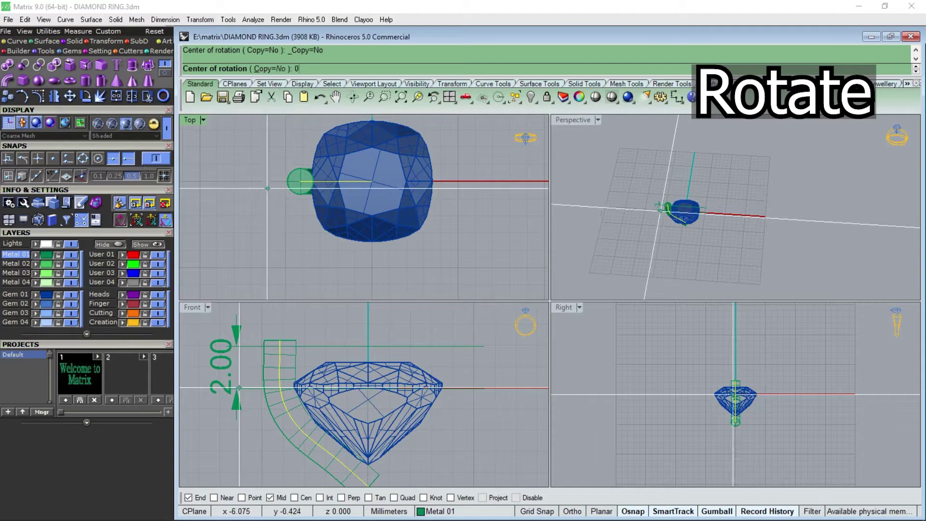
key("Return")
left_click(255, 182)
type("45")
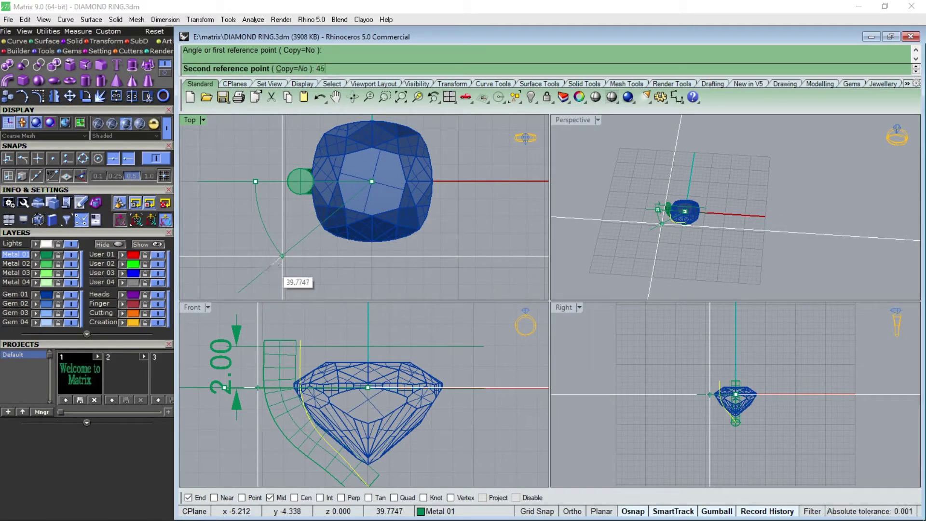
key("Return")
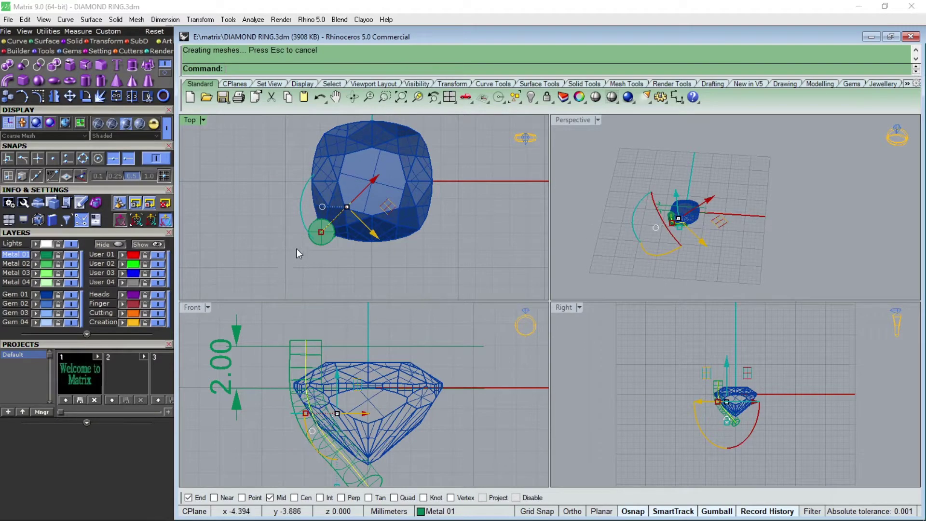
Mirror copies of the prong across the Y and X axes to form four prongs.
left_click(297, 249)
left_click(326, 232)
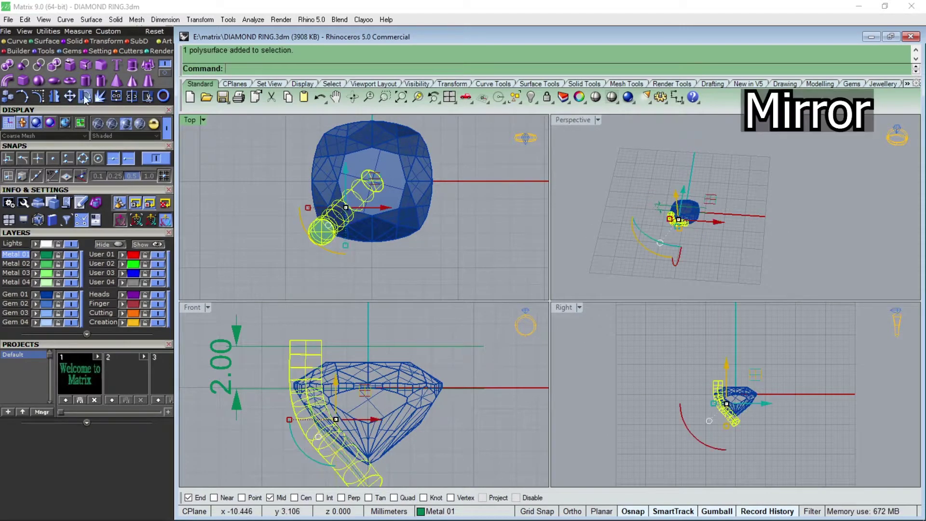
left_click(56, 97)
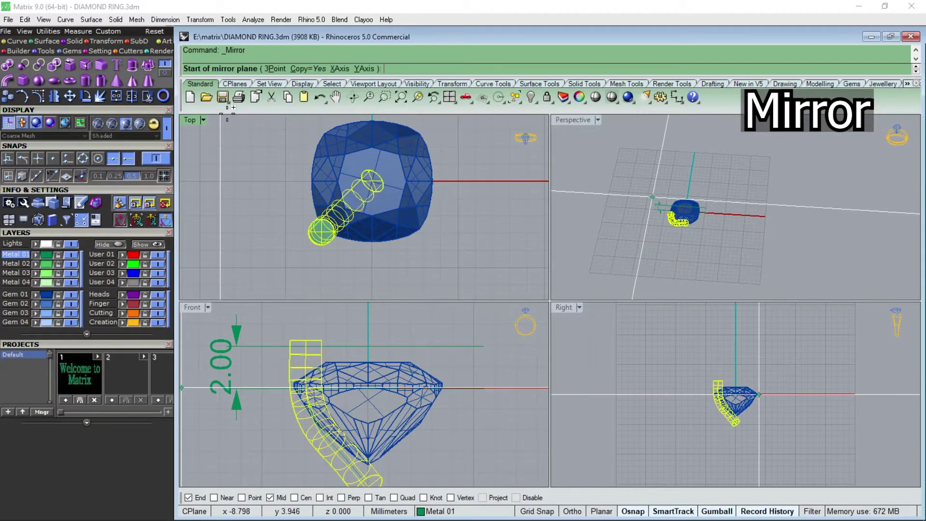
left_click(362, 68)
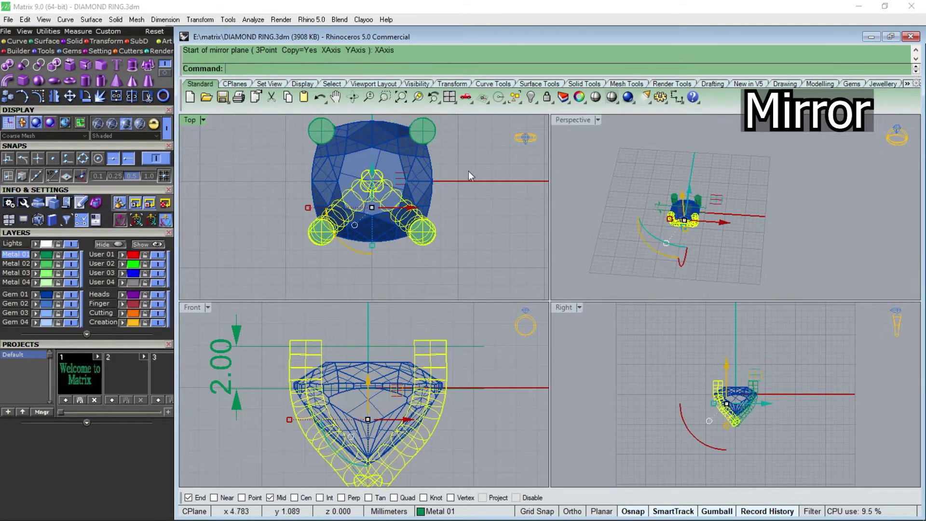
key("Escape")
key("ctrl+alt+w")
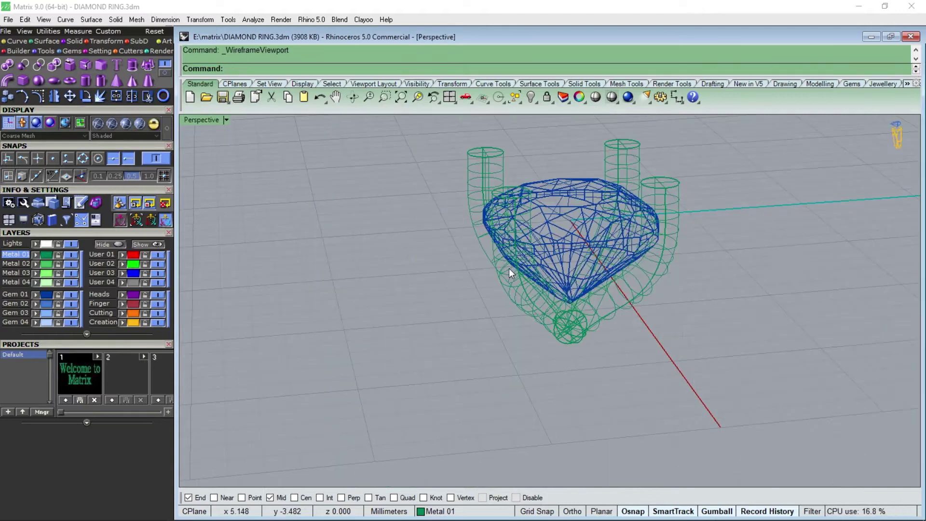
Show the control points of the left prong's rail curve.
key("F10")
left_click(488, 170)
left_click(488, 169)
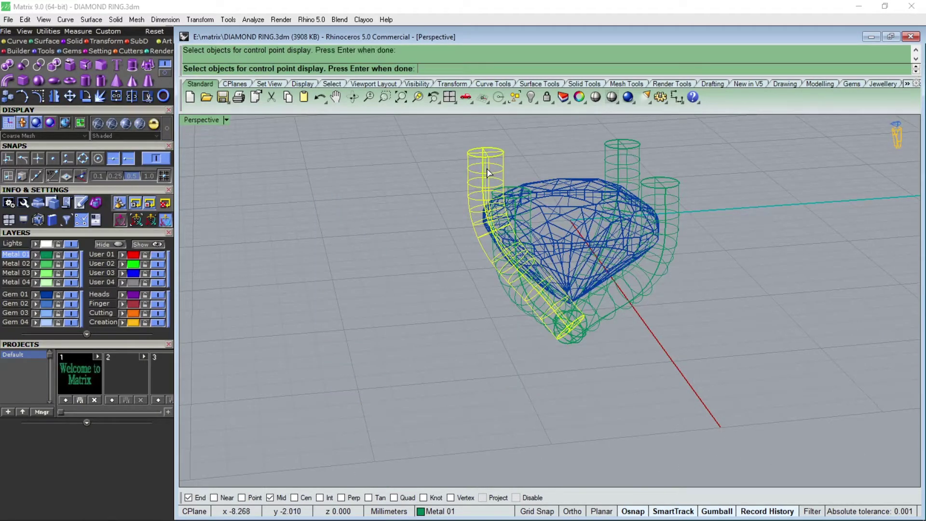
left_click(493, 166, "ctrl")
key("Return")
right_click_drag(500, 165, 517, 349)
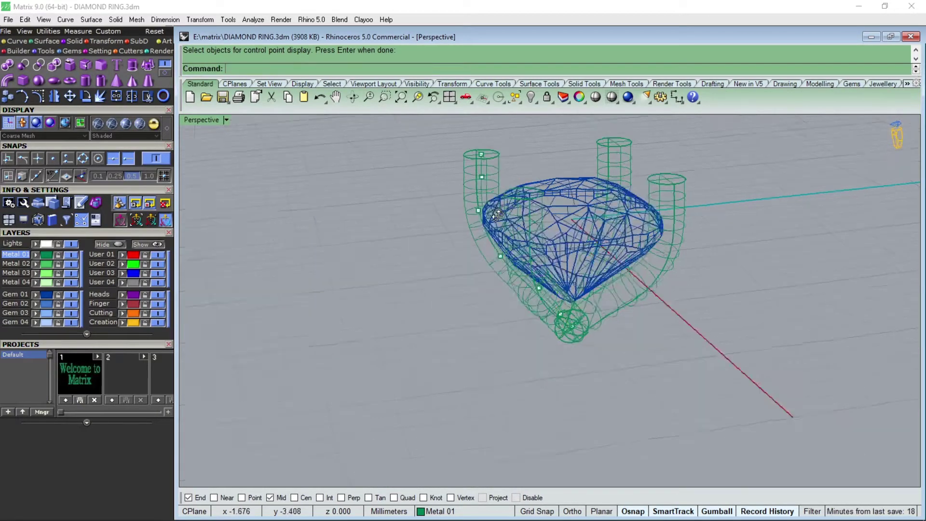
Select and lower rail points to bend the left prong's leg downward.
mouse_move(555, 300)
left_mouse_down()
mouse_move(582, 320)
mouse_move(567, 280)
left_mouse_up()
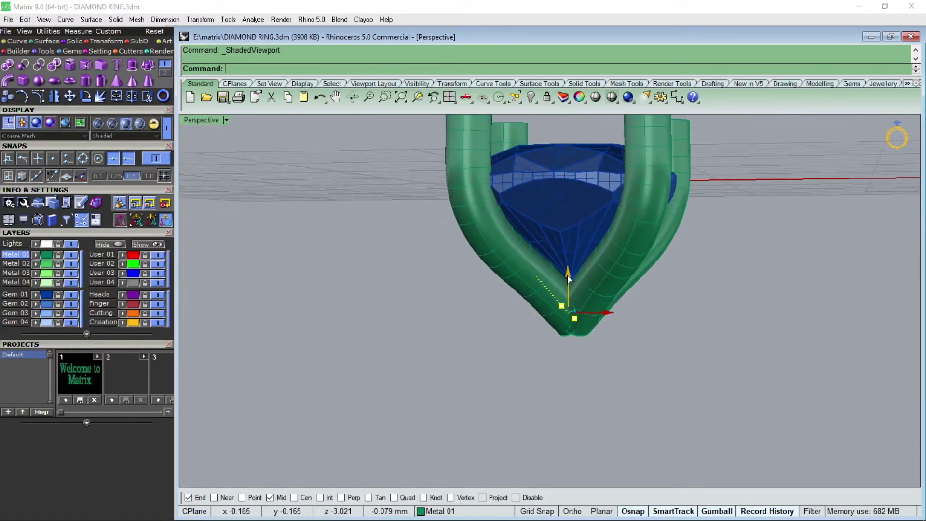
right_click_drag(568, 280, 477, 337)
left_click(536, 289)
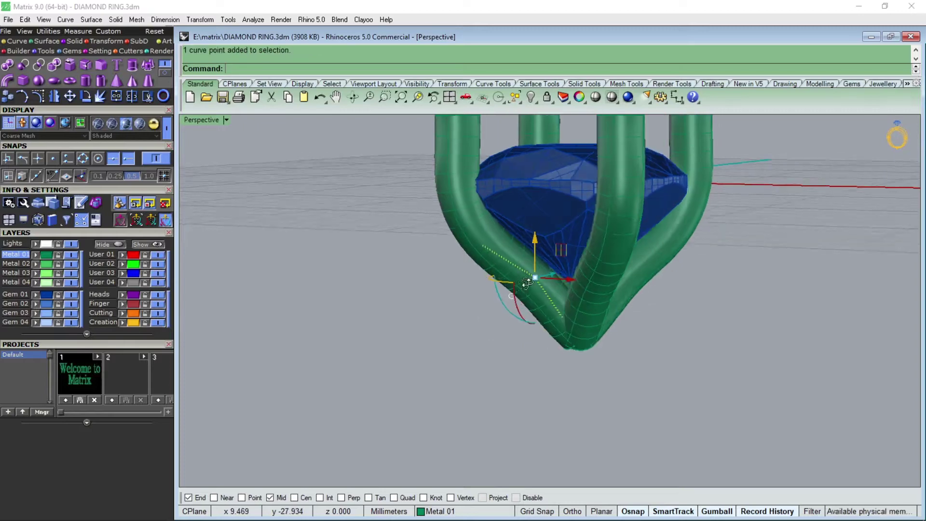
right_click_drag(536, 290, 531, 247)
left_click_drag(531, 247, 534, 266)
right_click_drag(537, 227, 532, 369)
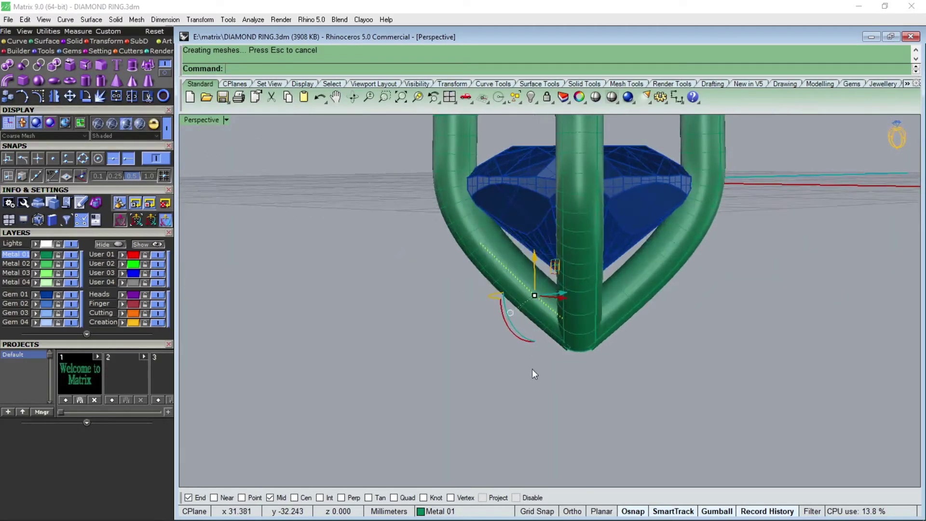
left_click_drag(532, 369, 597, 303)
Adjust the bottom rail points beneath the culet and restore the four-view layout.
mouse_move(536, 383)
left_mouse_down()
mouse_move(599, 340)
mouse_move(580, 330)
left_mouse_up()
right_click_drag(491, 289, 526, 340)
left_click(535, 338)
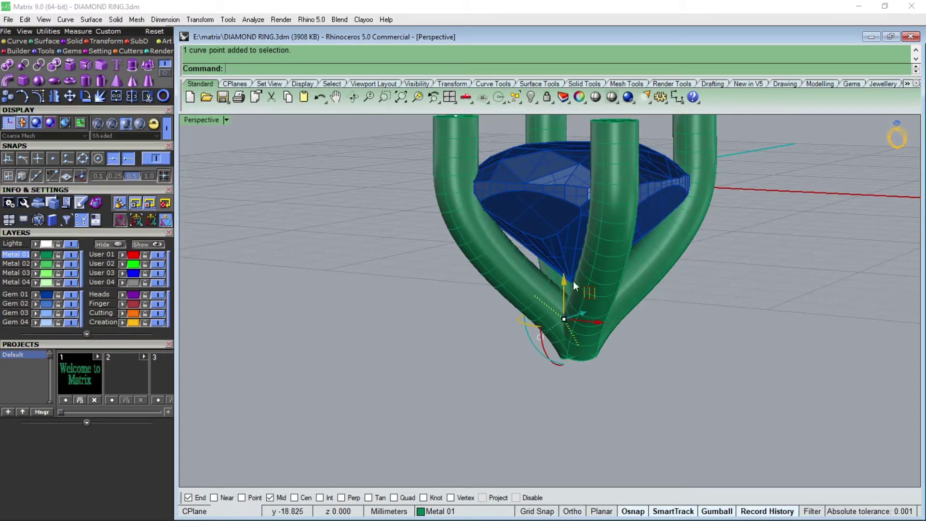
left_click_drag(563, 309, 567, 291)
right_click_drag(567, 291, 486, 282)
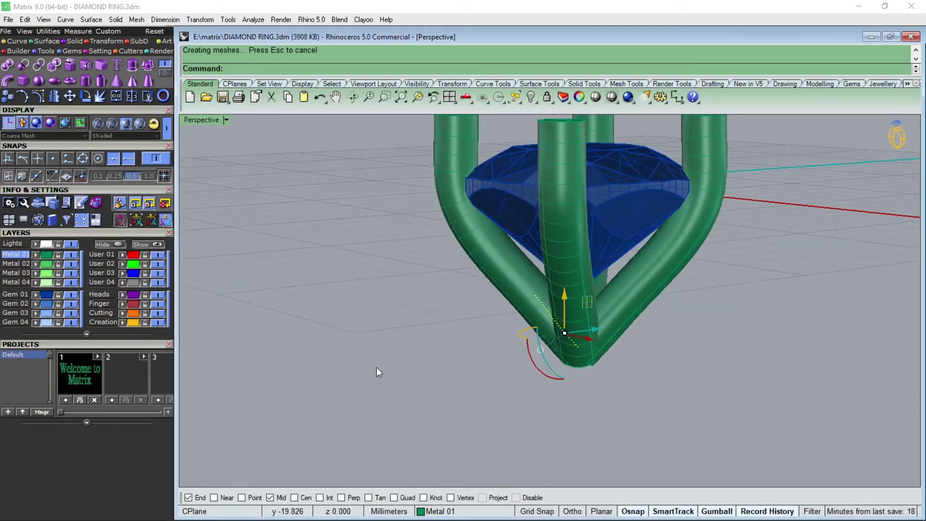
double_click(197, 119)
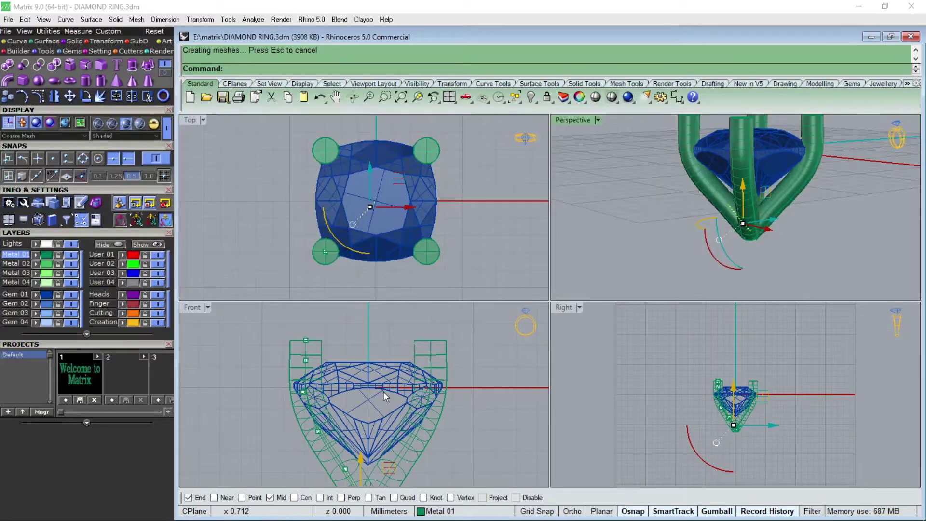
Set the Front view to Shaded and pick a rail control point to adjust.
right_click_drag(385, 403, 385, 329)
left_click(208, 308)
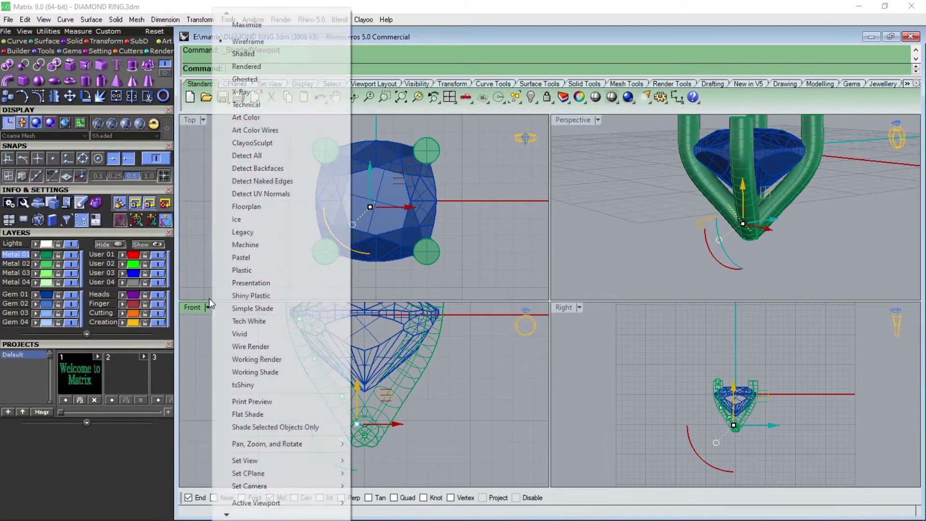
left_click(241, 53)
scroll(334, 376, "up", 1)
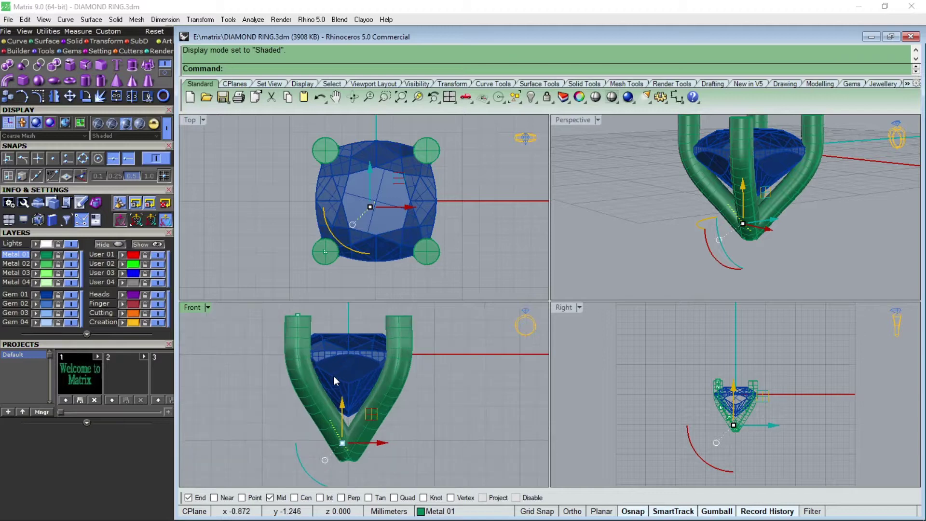
left_click(330, 420)
scroll(318, 403, "up", 1)
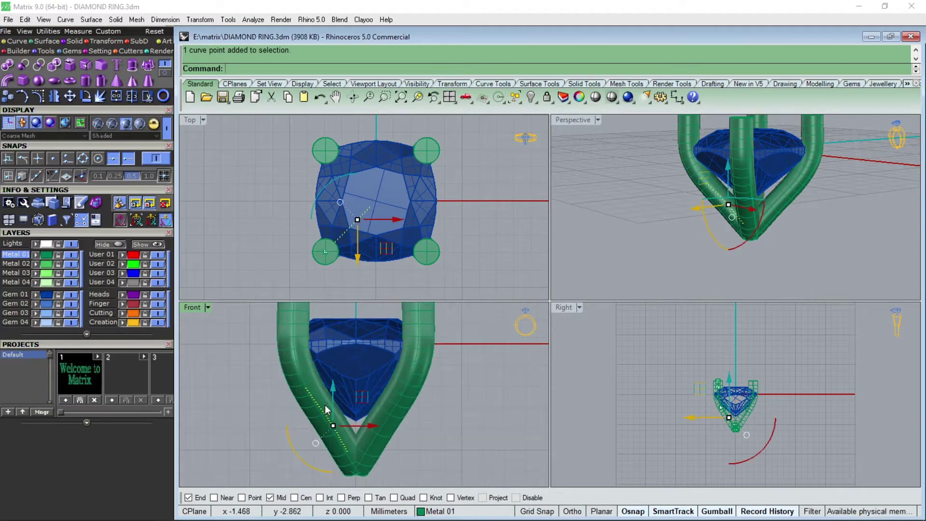
right_click_drag(620, 213, 659, 227)
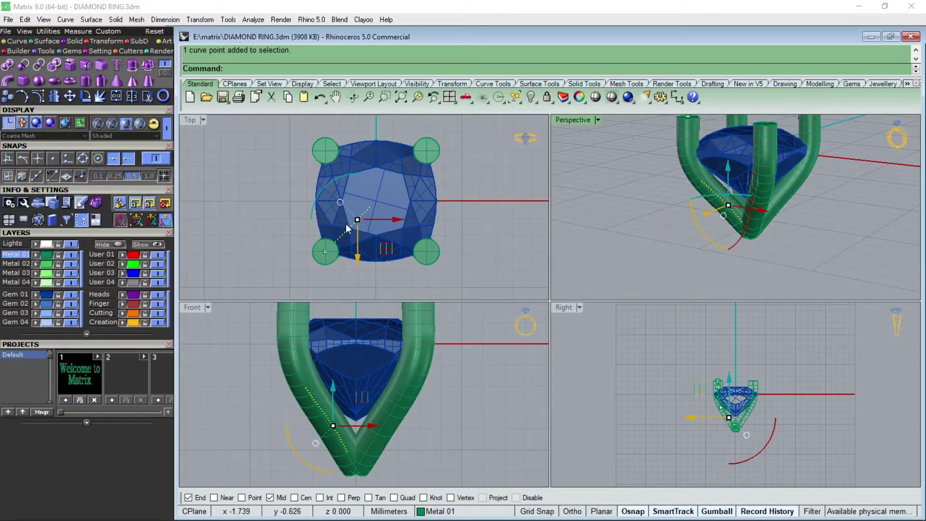
Window-select the lower-left prong's rail points and nudge them toward the pavilion.
left_click_drag(291, 268, 343, 246)
left_click_drag(275, 408, 327, 379, "ctrl")
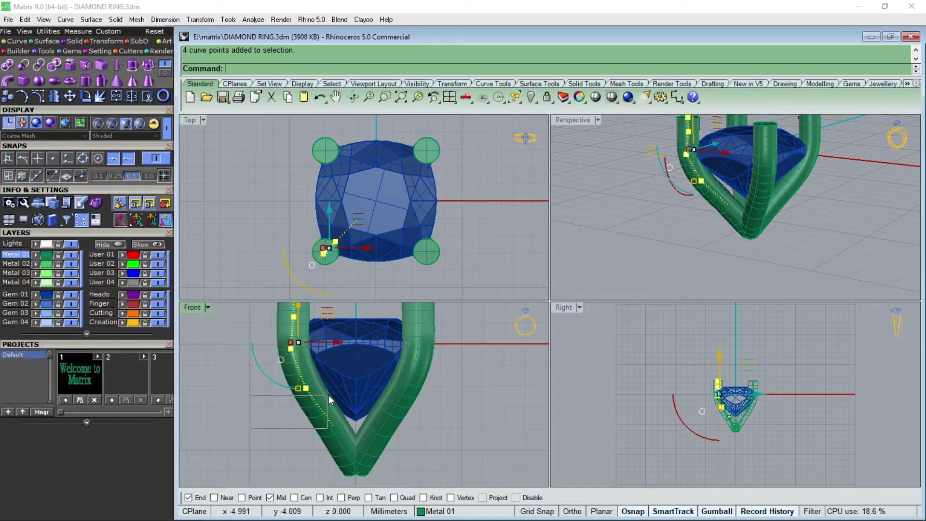
scroll(329, 254, "up", 3)
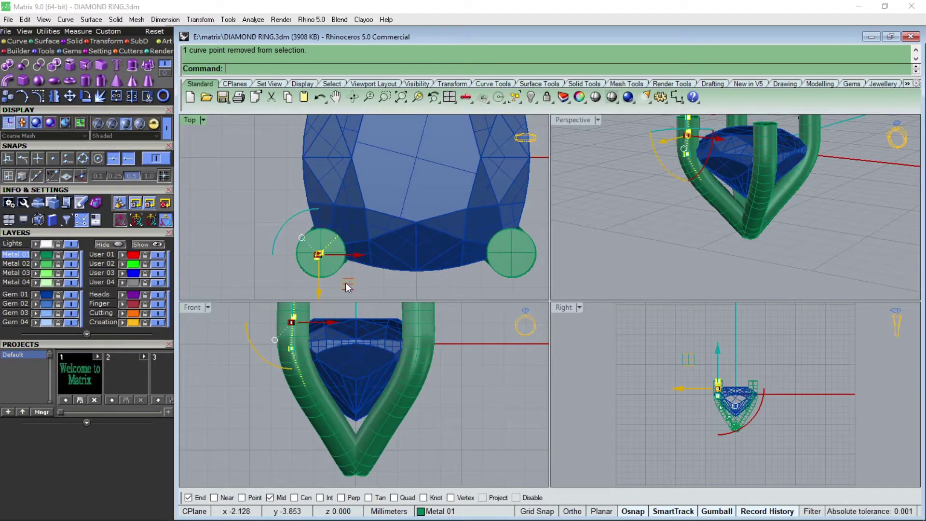
left_click_drag(346, 280, 343, 291)
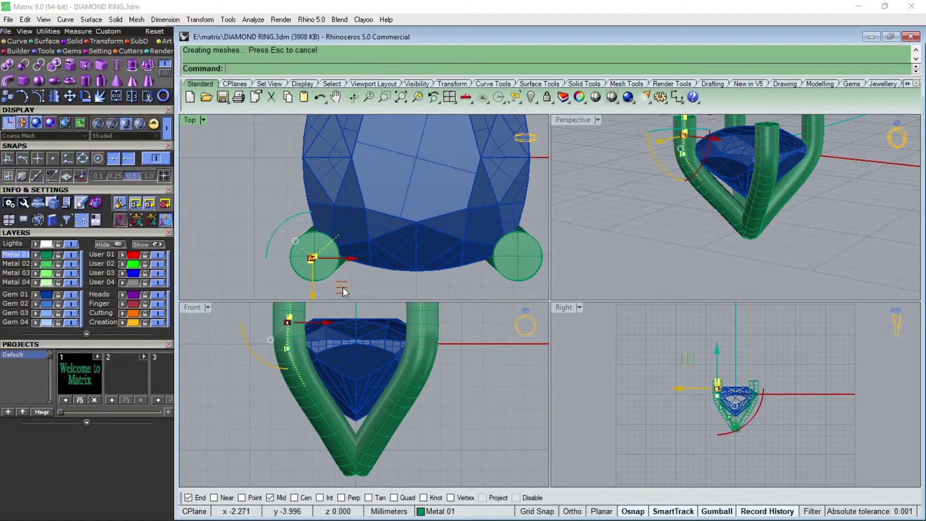
right_click_drag(339, 363, 333, 389)
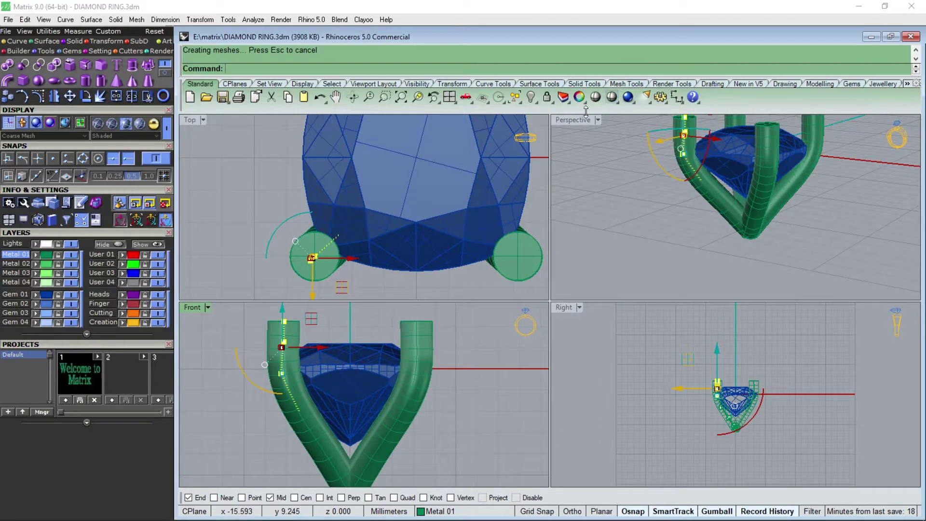
In a maximized Perspective view, move four more prong rail points inward.
double_click(572, 119)
mouse_move(676, 231)
right_mouse_down()
mouse_move(790, 236)
mouse_move(628, 299)
right_mouse_up()
mouse_move(482, 357)
left_mouse_down()
mouse_move(615, 264)
mouse_move(564, 241)
left_mouse_up()
mouse_move(438, 233)
right_mouse_down()
mouse_move(662, 221)
mouse_move(709, 248)
mouse_move(751, 212)
mouse_move(421, 244)
mouse_move(540, 230)
mouse_move(413, 279)
mouse_move(625, 171)
mouse_move(521, 240)
mouse_move(452, 258)
mouse_move(474, 242)
right_mouse_up()
key("Escape")
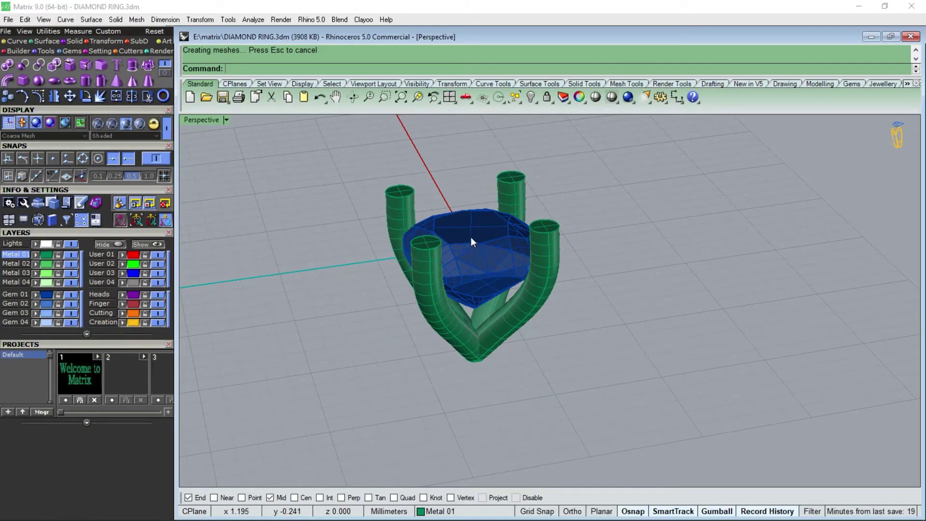
Pick the top rims of all four prongs for FilletEdge.
left_click(101, 65)
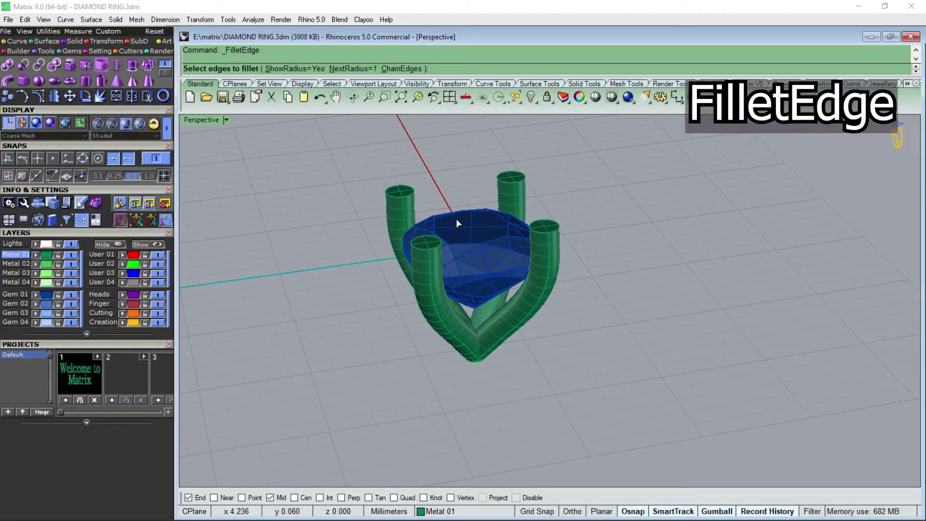
left_click(433, 244)
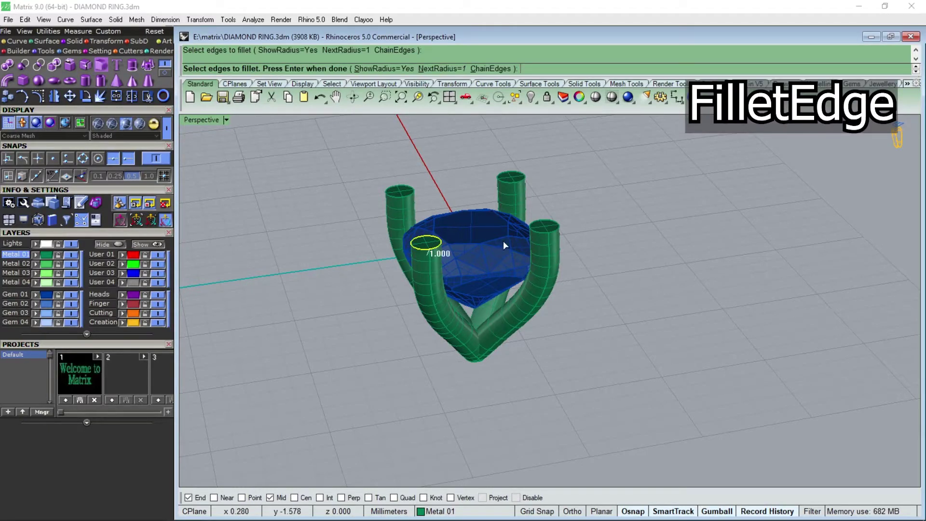
left_click(542, 231)
left_click(511, 184)
left_click(401, 195)
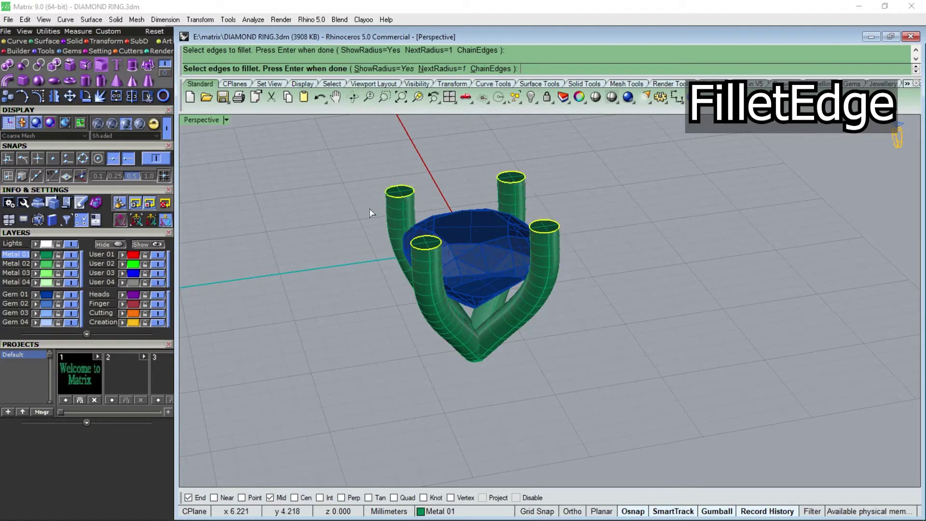
key("Return")
Set all fillet radii to 0.3, preview, and accept the rounded prong tops.
scroll(372, 213, "up", 2)
left_click(478, 72)
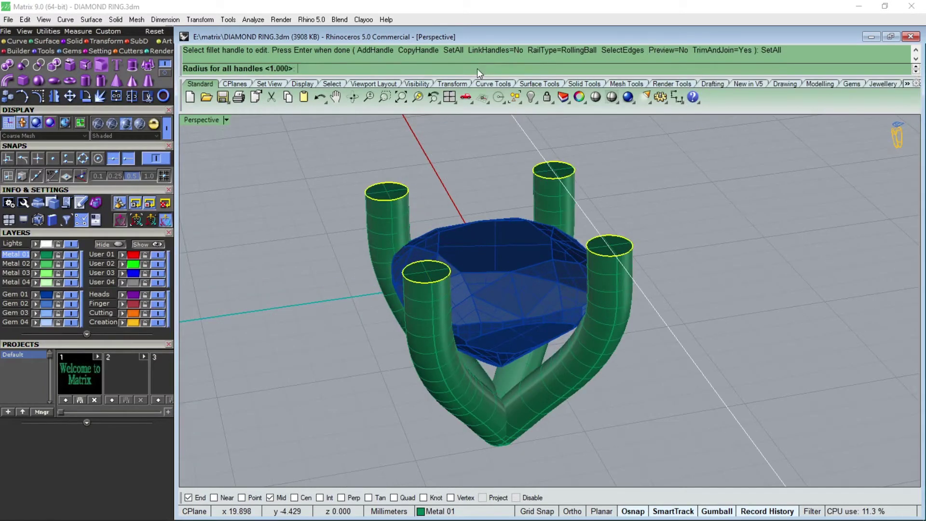
type(".3")
key("Return")
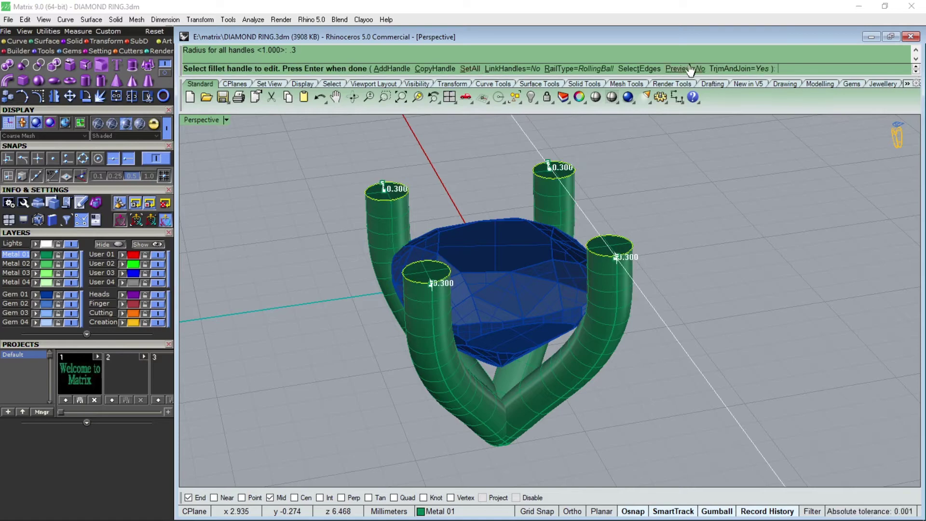
left_click(691, 70)
right_click_drag(671, 159, 612, 229)
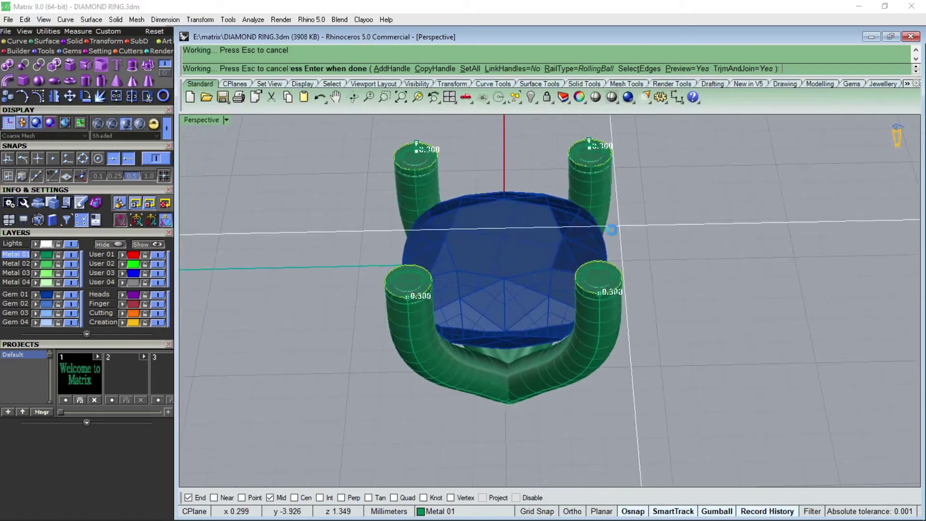
key("Return")
right_click_drag(399, 262, 530, 231)
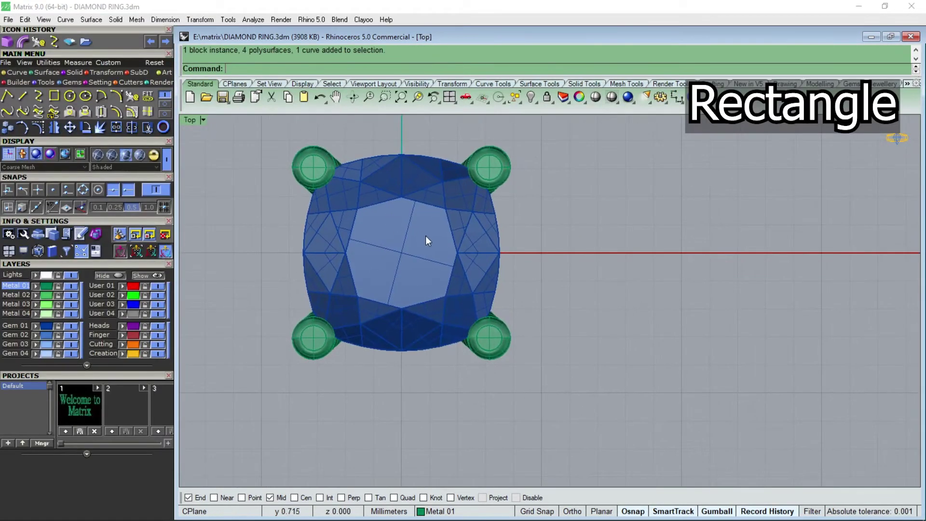
Start a rounded-corner 8 × 8 rectangle centred on the origin in the Top view.
scroll(425, 240, "down", 4)
right_click_drag(308, 213, 378, 232)
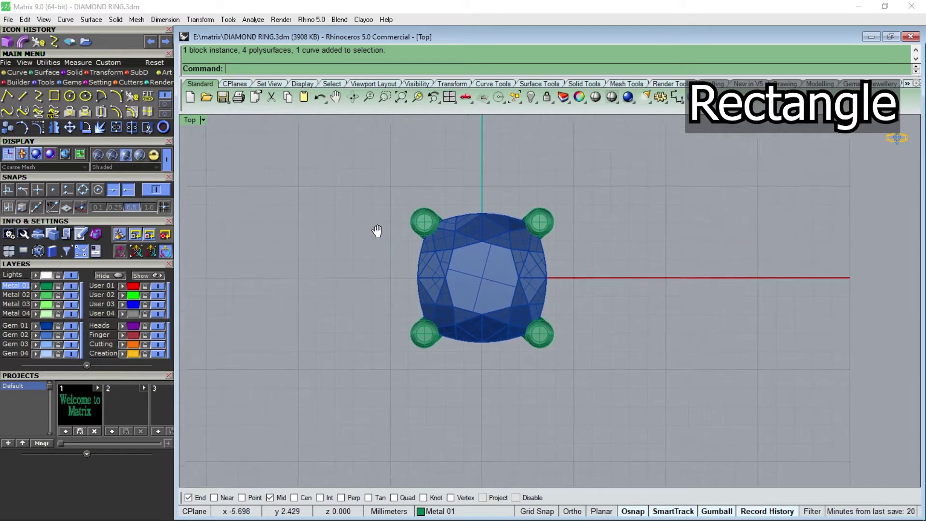
left_click(53, 95)
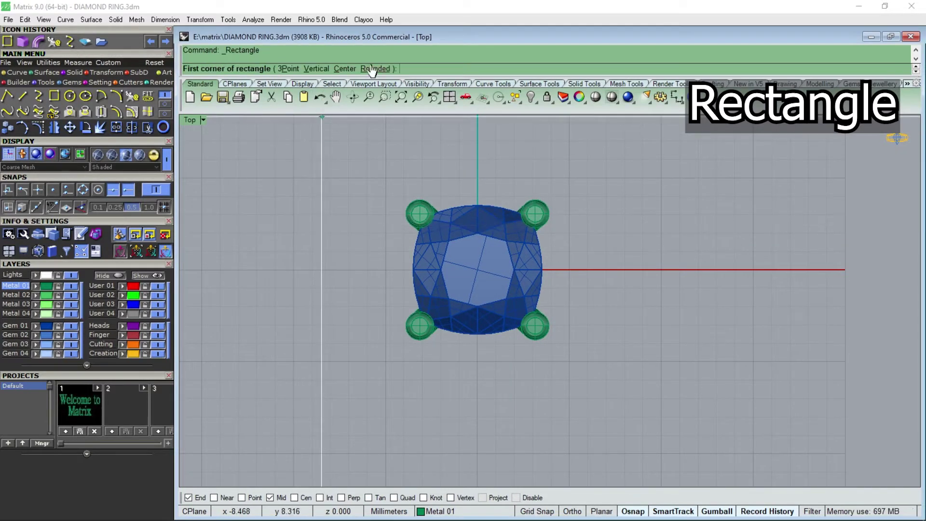
left_click(372, 69)
left_click(338, 69)
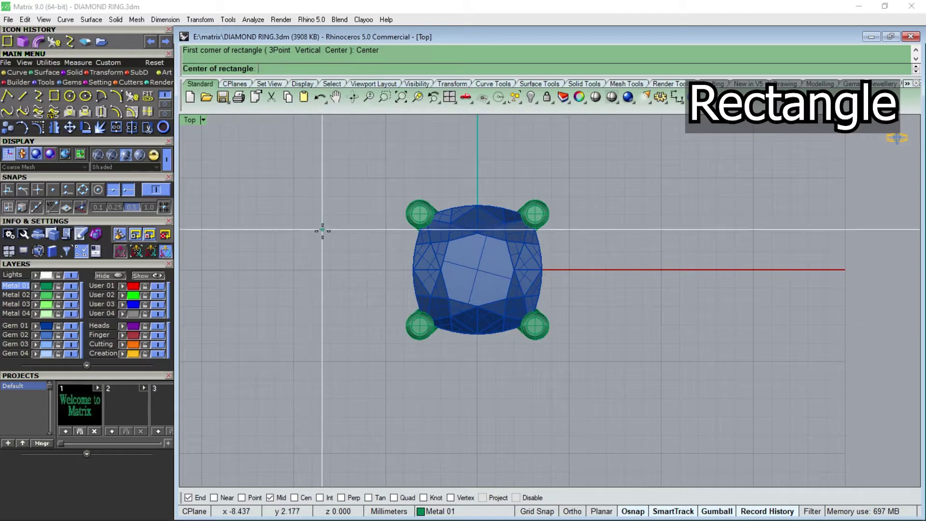
type("0")
key("Return")
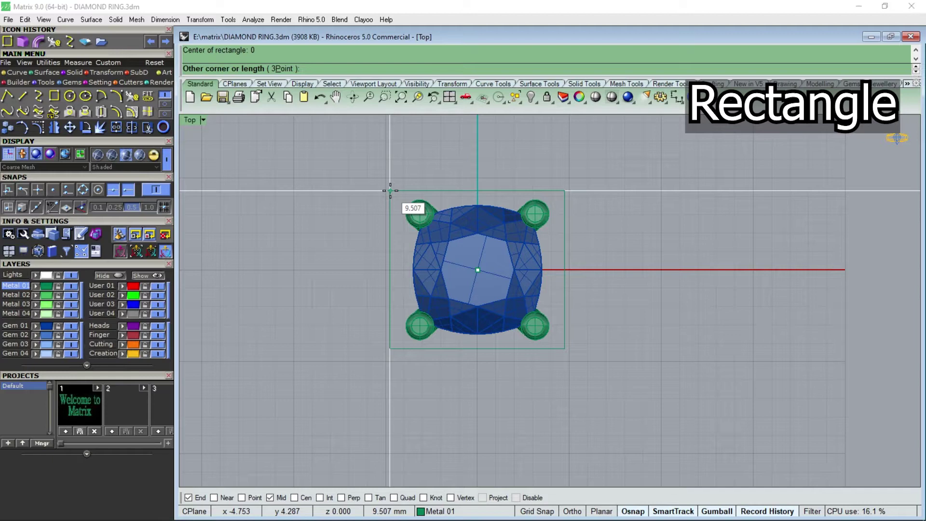
type("8")
key("Return")
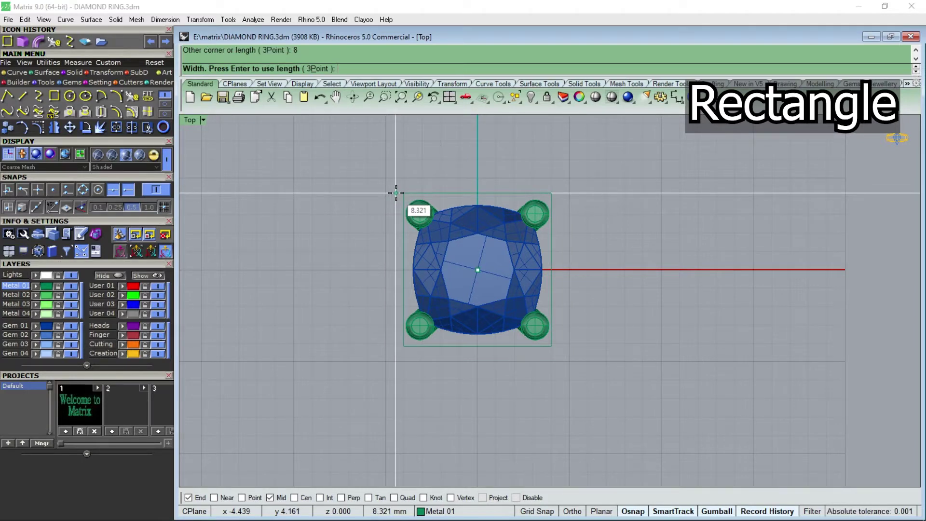
key("Return")
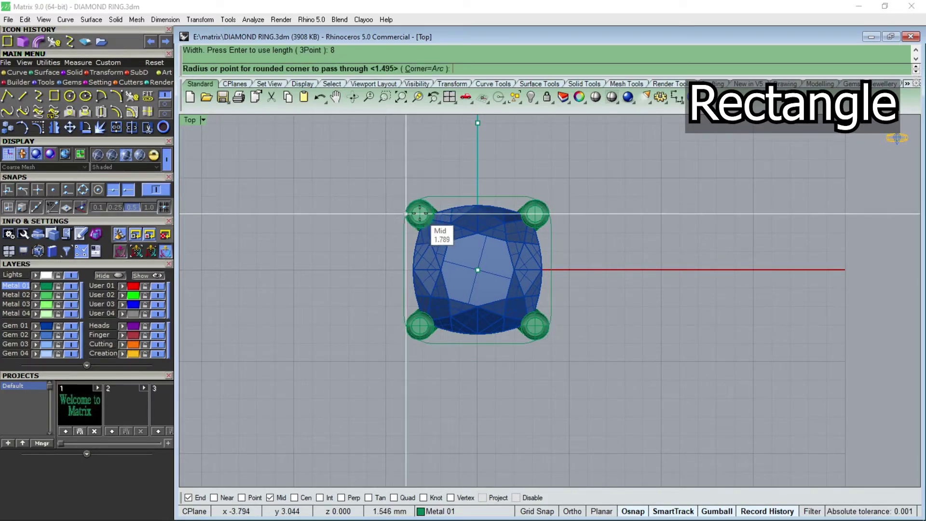
Set the corner rounding to finish the rectangle, then select it.
scroll(427, 219, "up", 1)
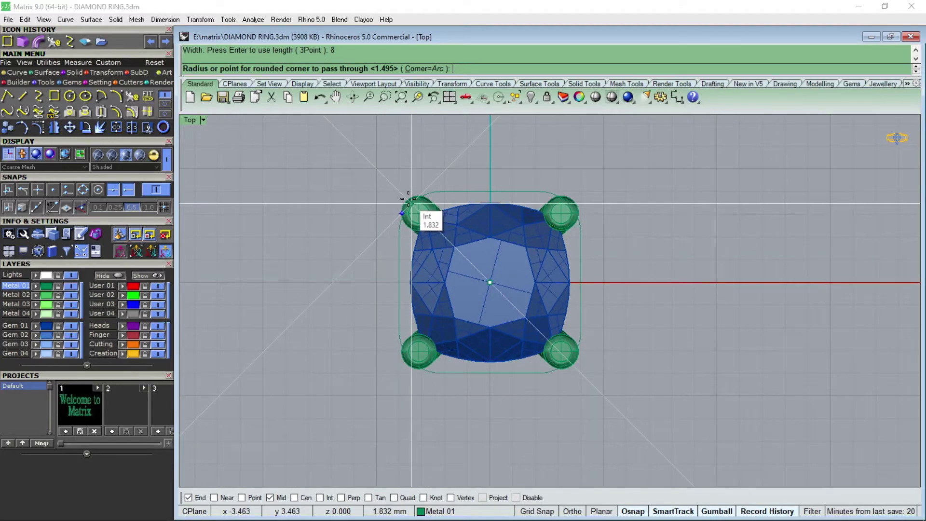
scroll(408, 199, "up", 2)
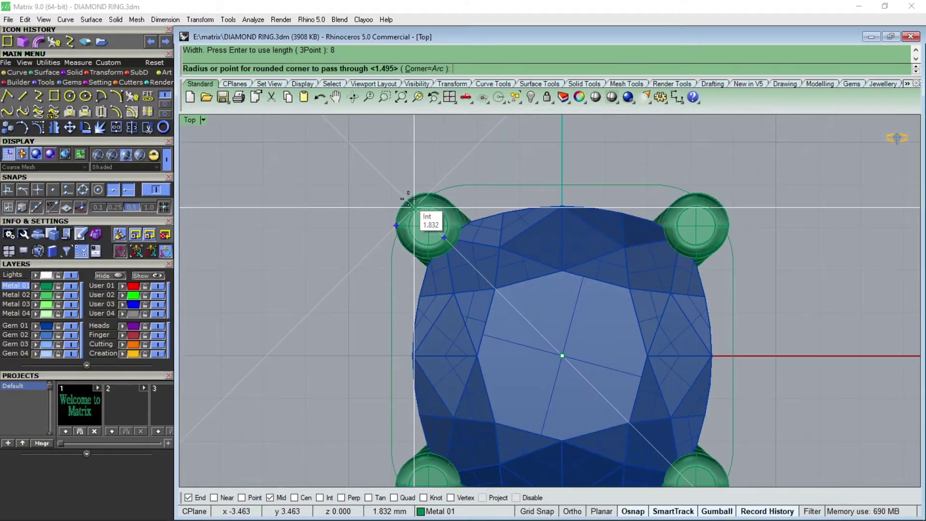
left_click(409, 199)
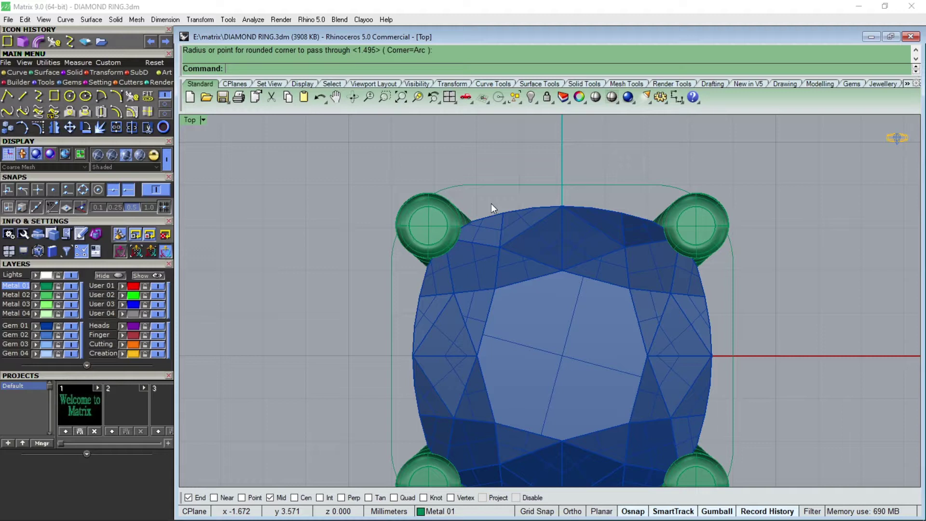
left_click(470, 187)
scroll(386, 209, "down", 2)
right_click_drag(520, 295, 494, 291)
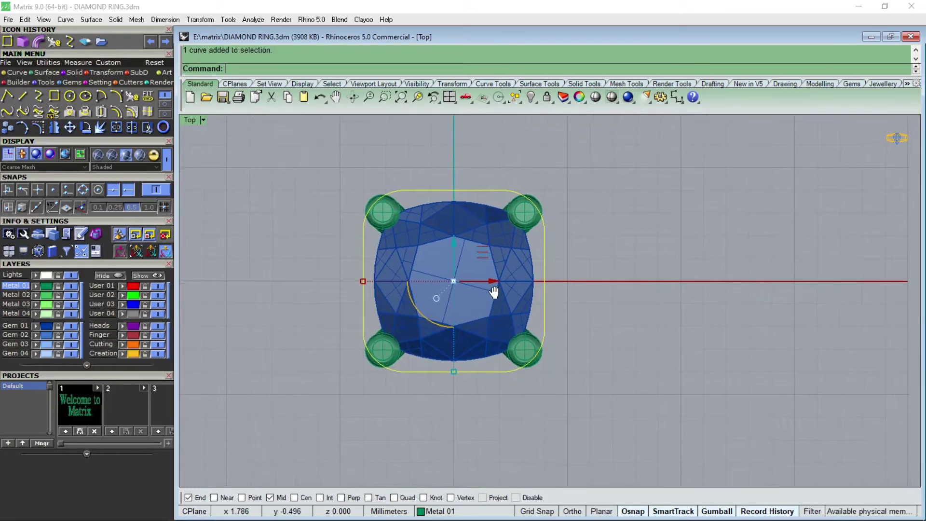
Offset the rounded rectangle 1.6 mm outward.
left_click(149, 126)
type("1.6")
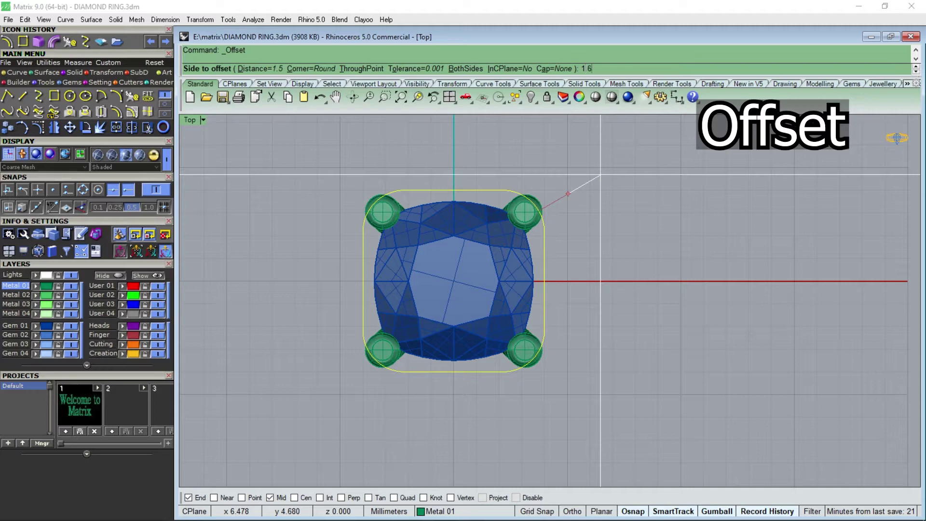
key("Return")
left_click(602, 175)
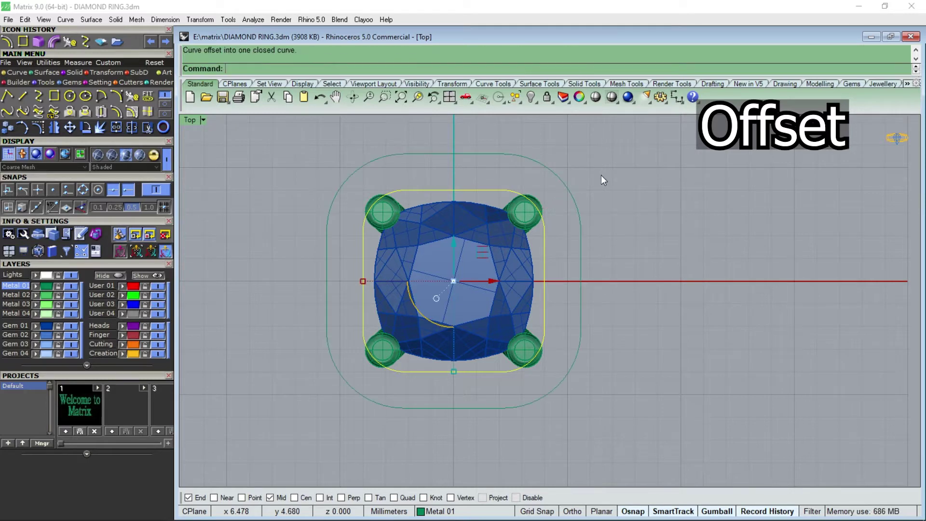
left_click(582, 228)
Lower the outer offset curve 5 mm along Z in Perspective.
key("ctrl+F4")
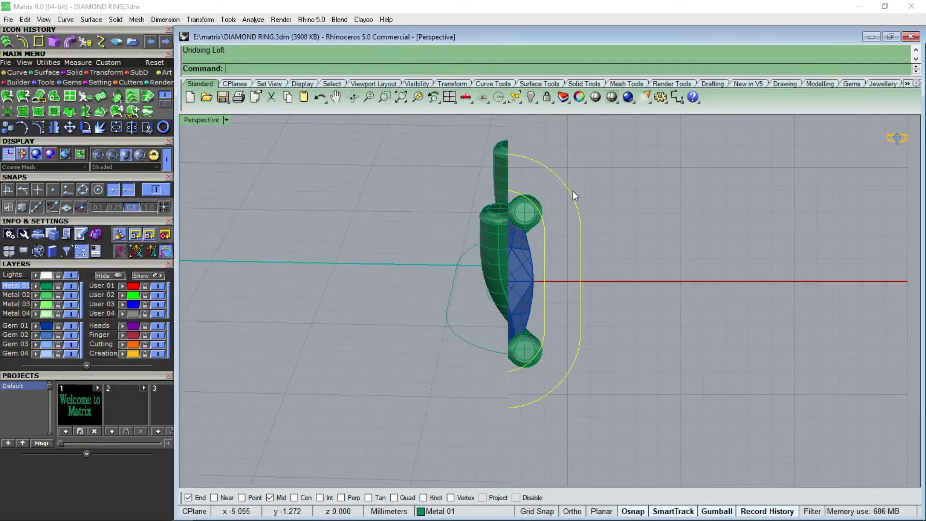
right_click_drag(572, 190, 609, 218)
left_click(601, 214)
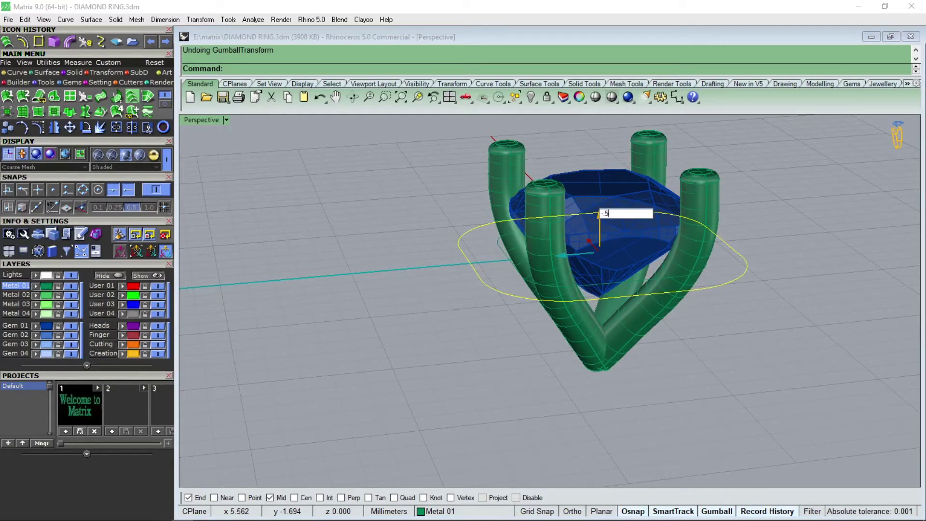
key("Return")
key("Escape")
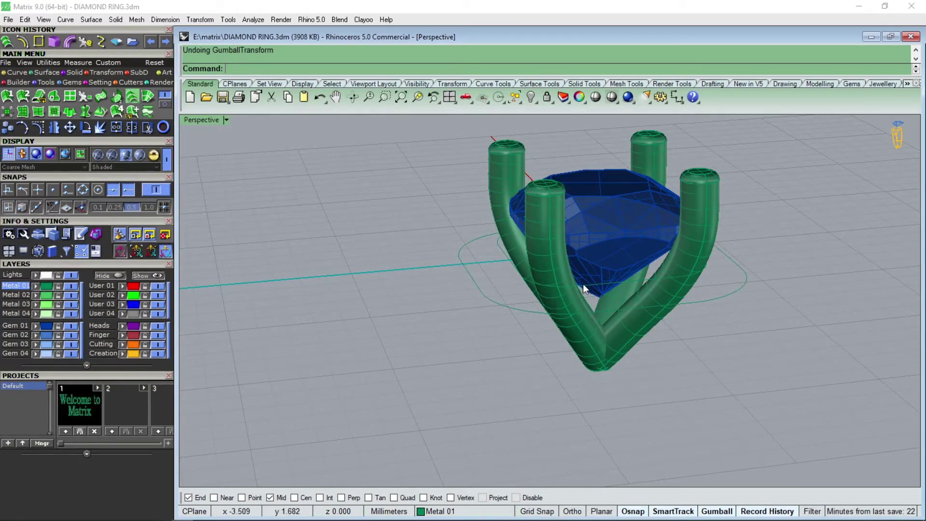
Loft a sloping band surface between the two rounded outlines.
key("ctrl+a")
key("Escape")
left_click(505, 260)
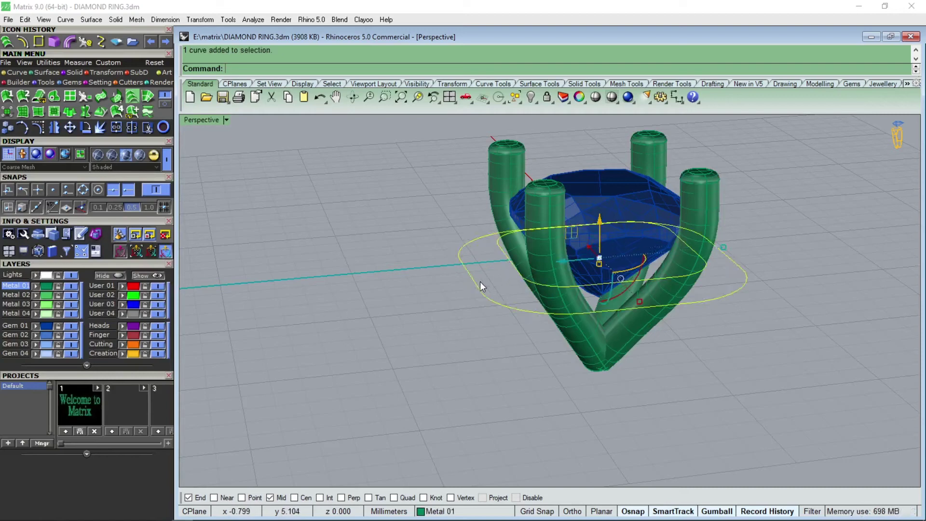
left_click(133, 96)
key("Return")
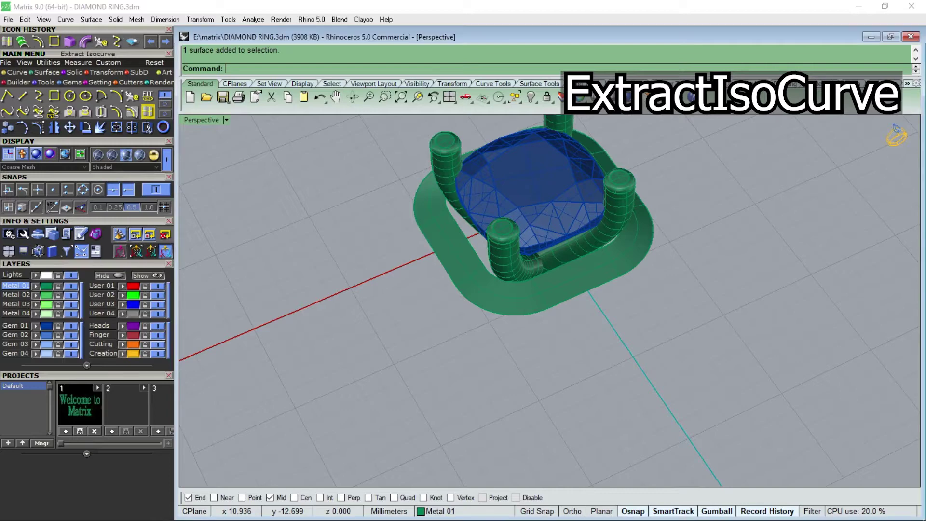
Extract a V-direction isocurve running around the band surface.
left_click(147, 112)
left_click(525, 296)
left_click(338, 68)
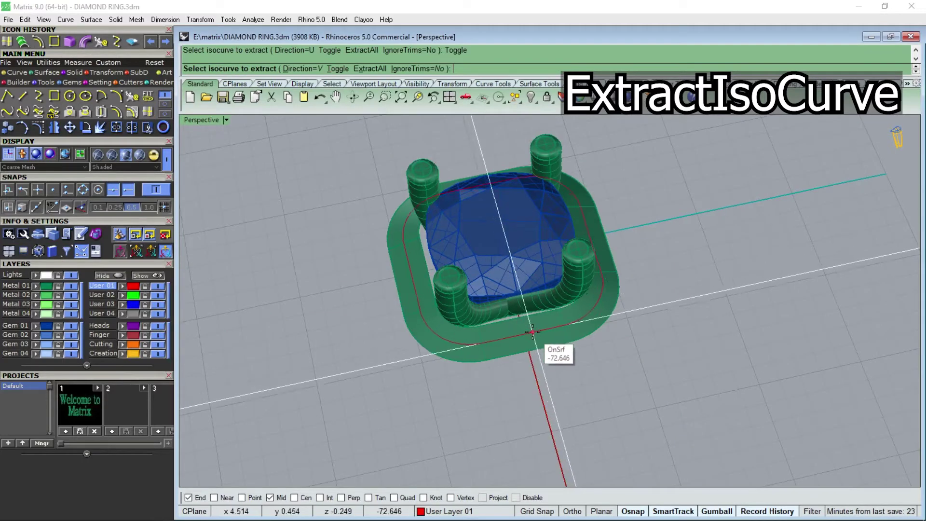
left_click(423, 235)
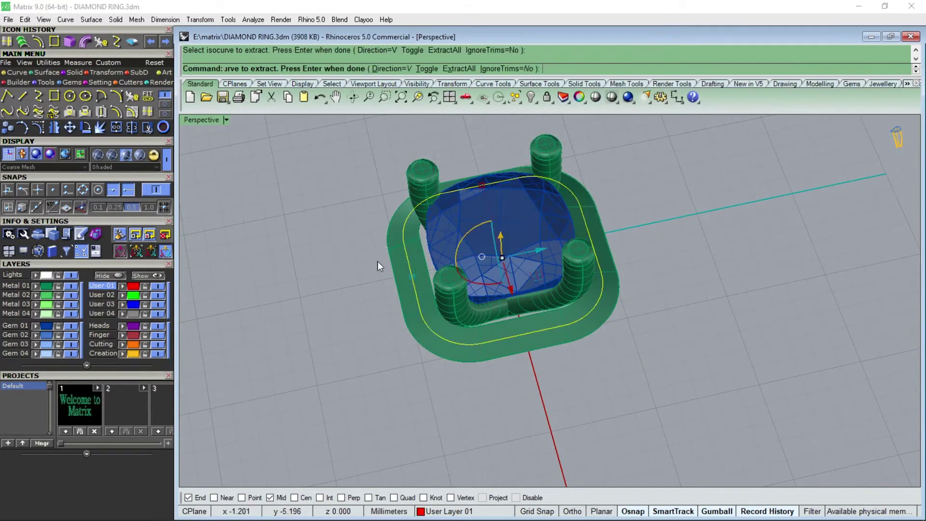
key("Return")
right_click_drag(378, 262, 588, 321)
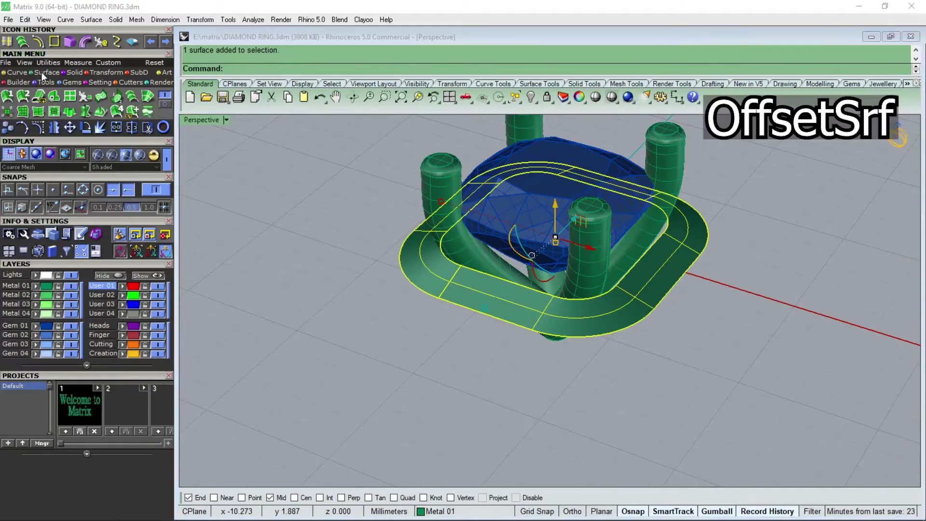
Offset the band surface as a solid to form a 1.6 mm thick gallery wall.
left_click(167, 103)
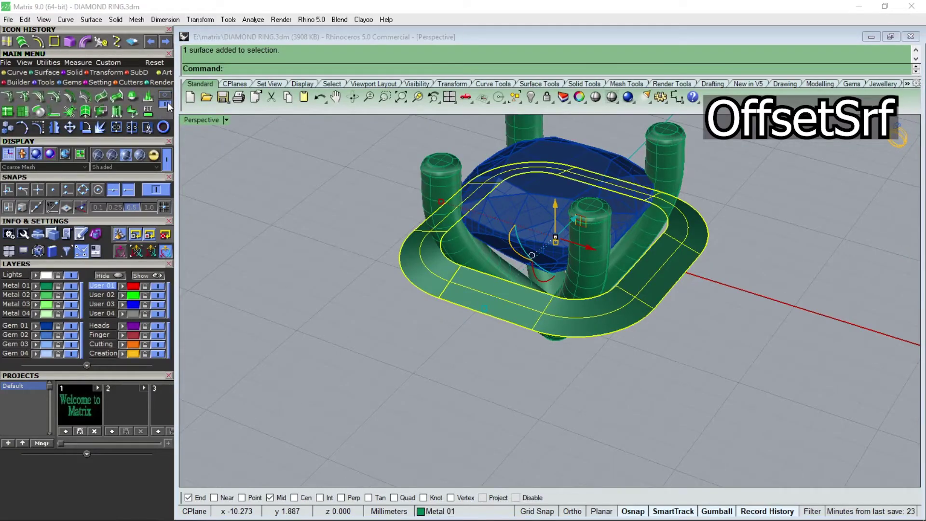
left_click(70, 99)
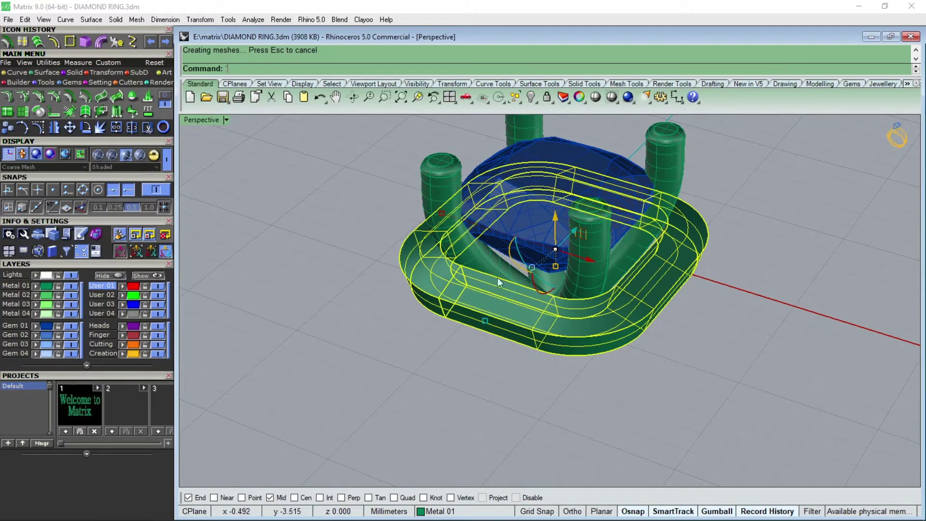
key("Escape")
right_click_drag(520, 326, 608, 337)
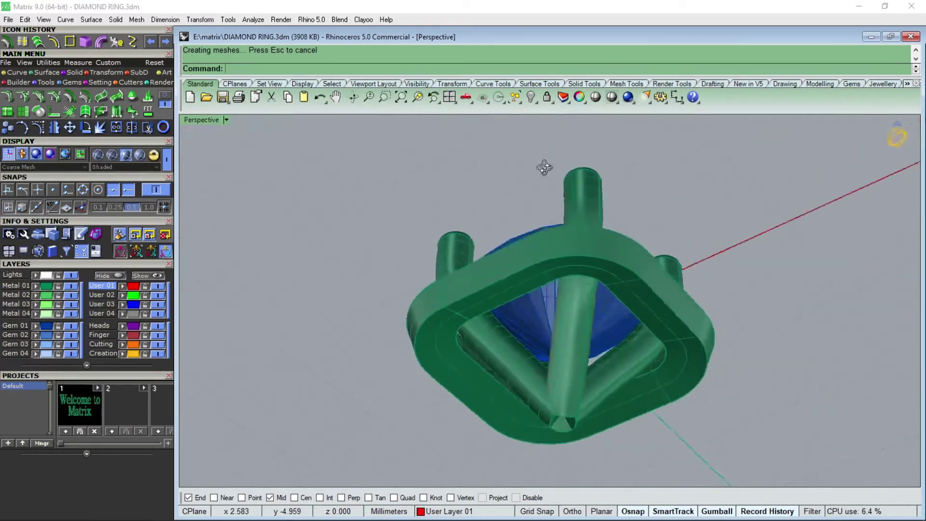
scroll(554, 302, "up", 3)
scroll(555, 258, "up", 2)
scroll(581, 255, "up", 2)
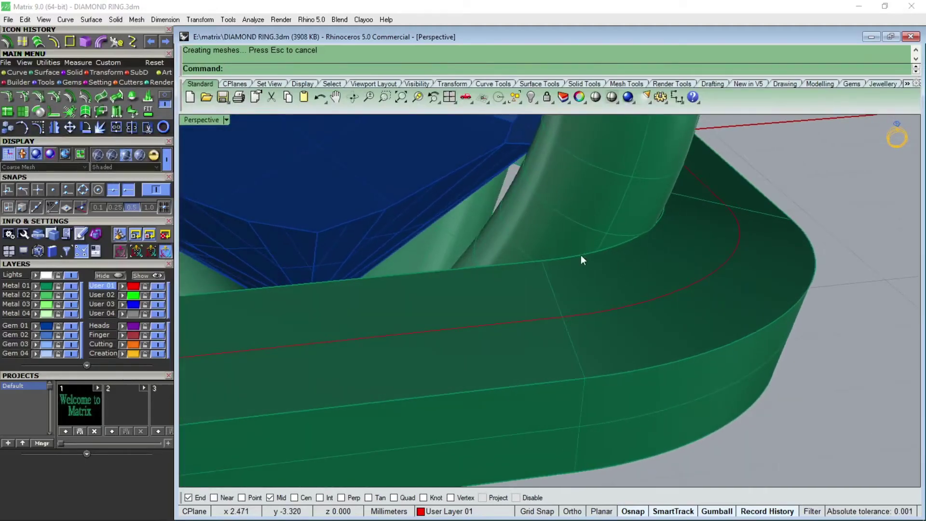
scroll(654, 227, "up", 3)
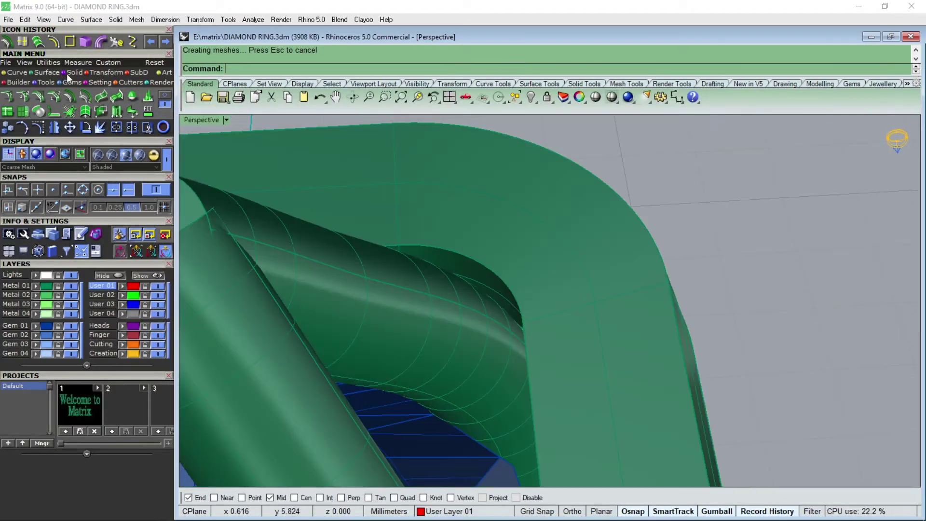
Place a 1 mm sphere on the band's inner edge and shift it 0.628 mm vertically.
left_click(74, 72)
left_click(37, 112)
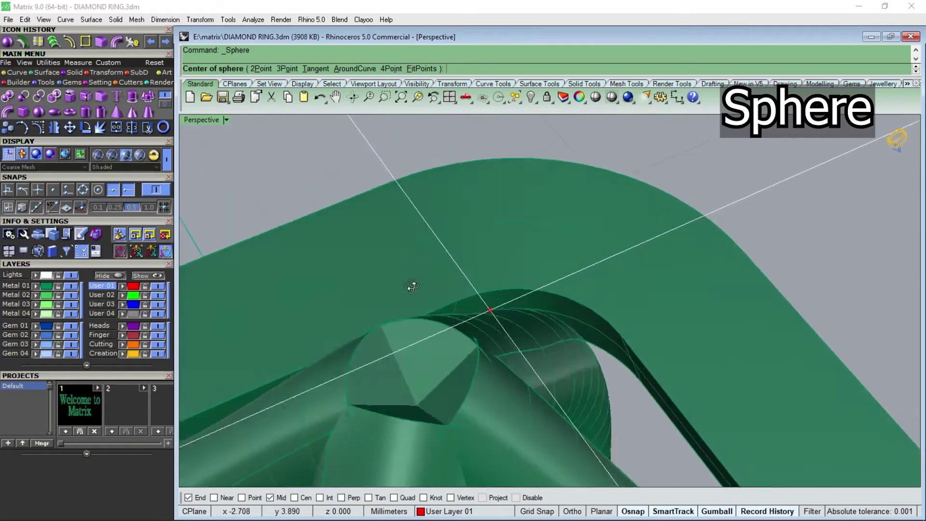
right_click_drag(455, 278, 273, 444)
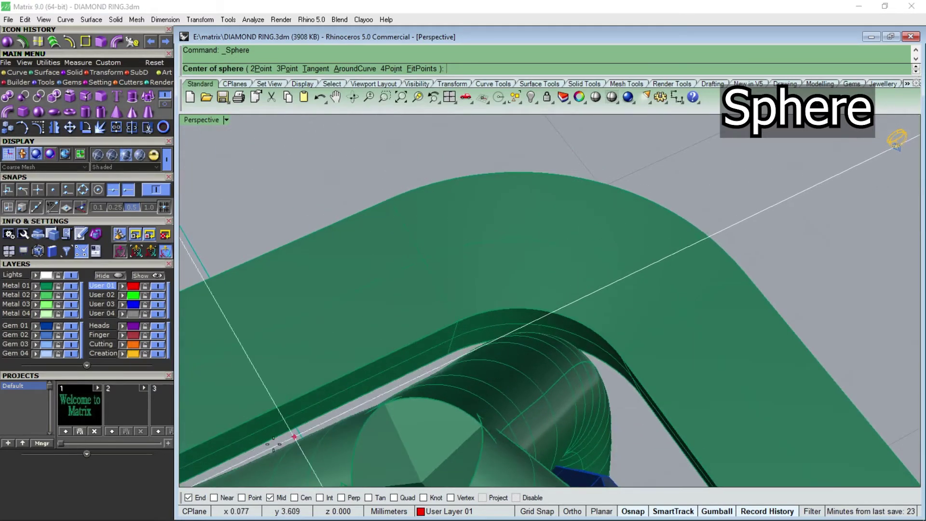
left_click(548, 309)
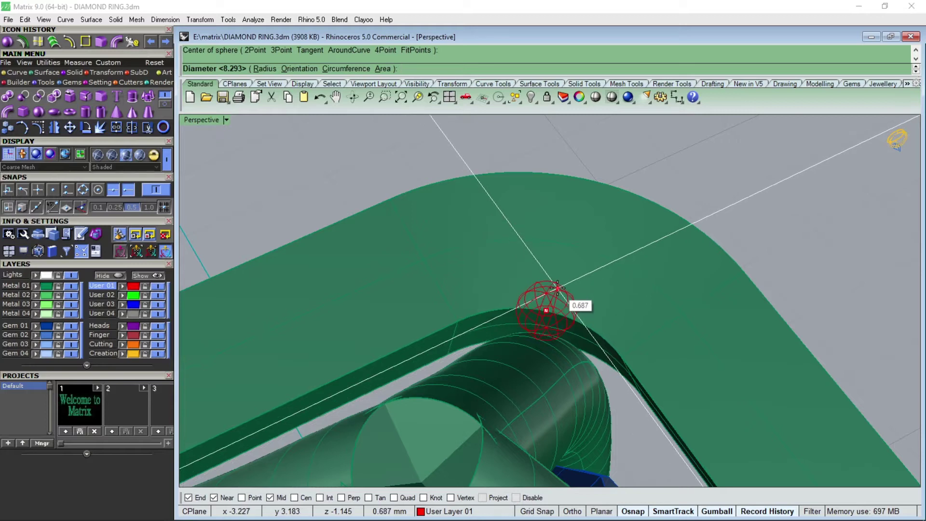
type("1")
key("Return")
left_click(356, 173)
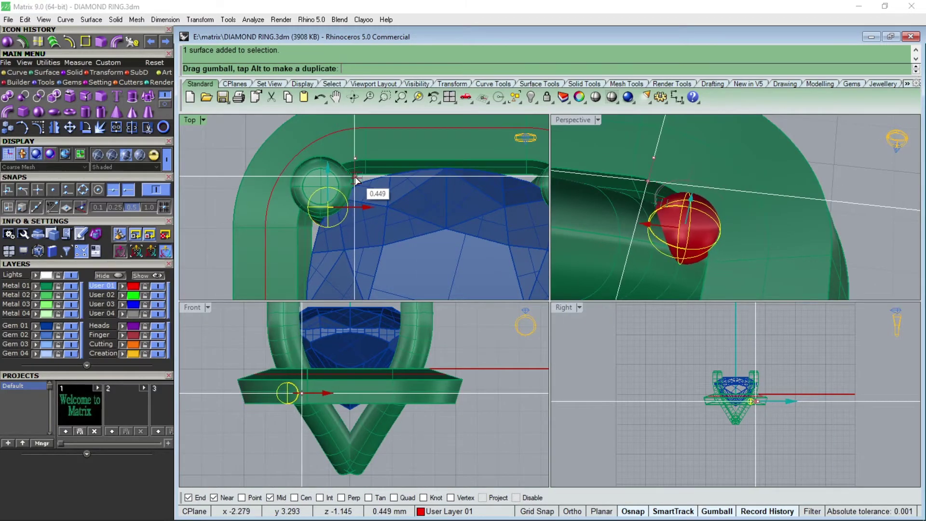
left_click_drag(356, 174, 355, 181)
left_click_drag(285, 352, 286, 341)
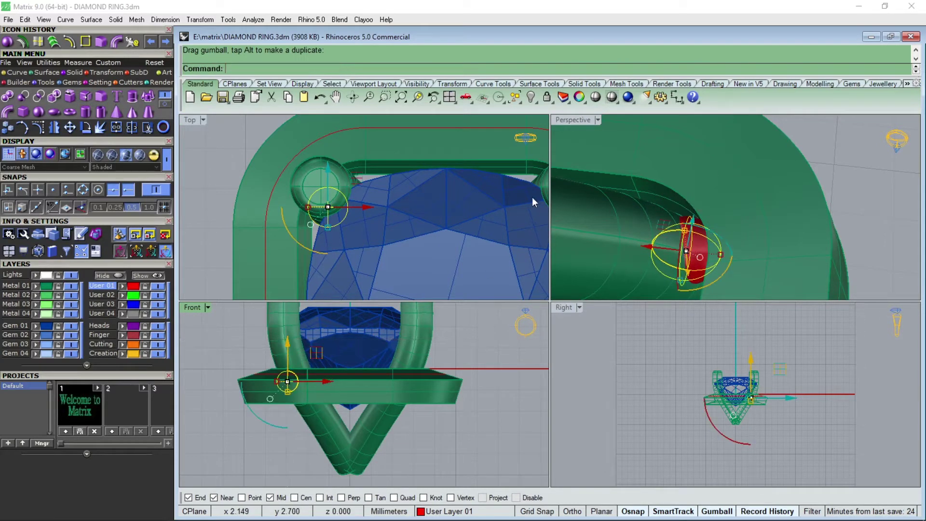
scroll(270, 200, "down", 3)
scroll(249, 188, "down", 2)
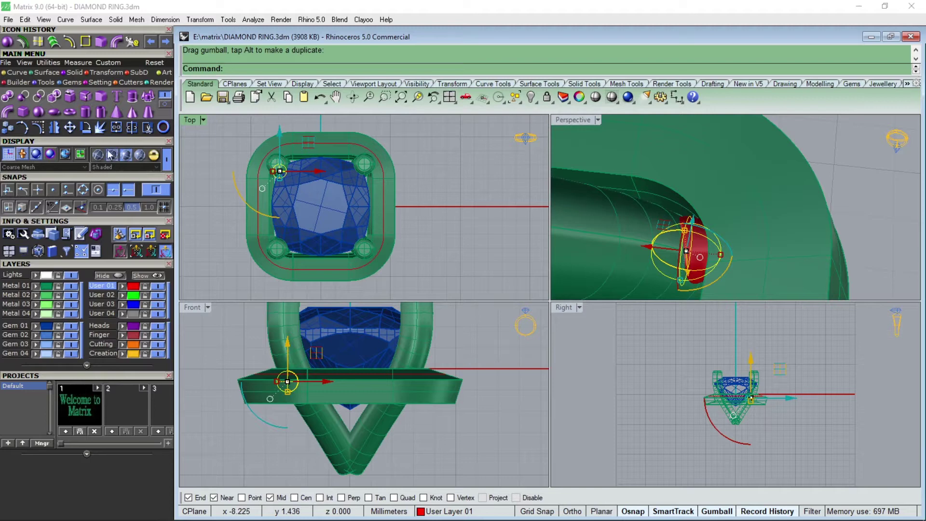
Mirror the sphere to the opposite side across the Y axis.
left_click(53, 127)
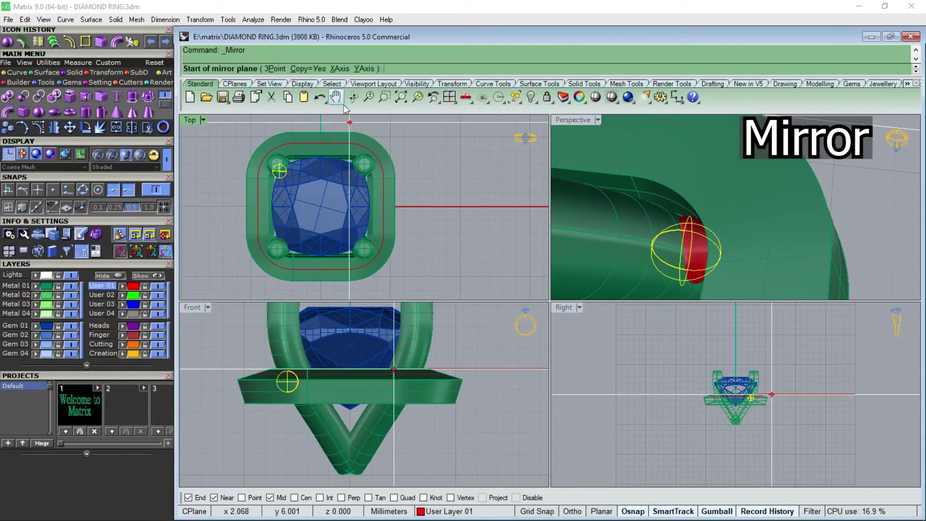
left_click(363, 69)
scroll(668, 239, "down", 3)
scroll(685, 201, "up", 3)
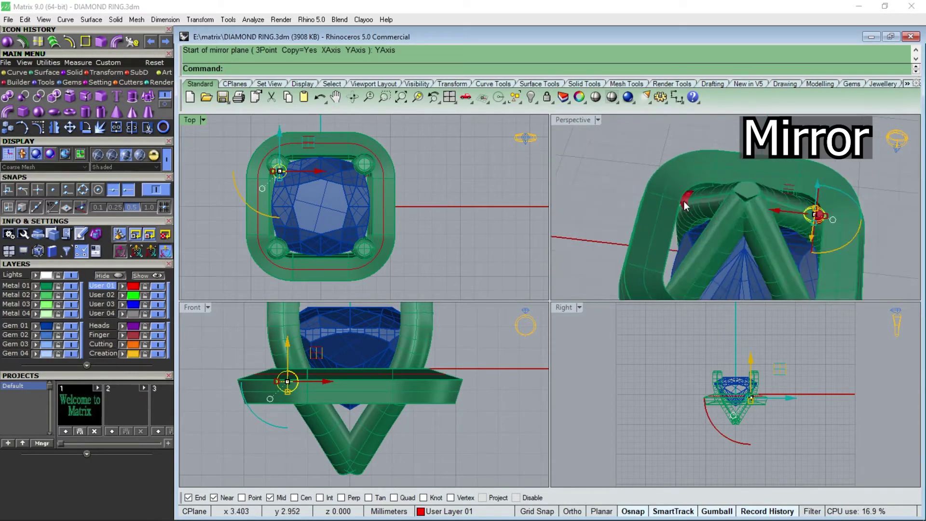
scroll(685, 195, "up", 1)
left_click(644, 176)
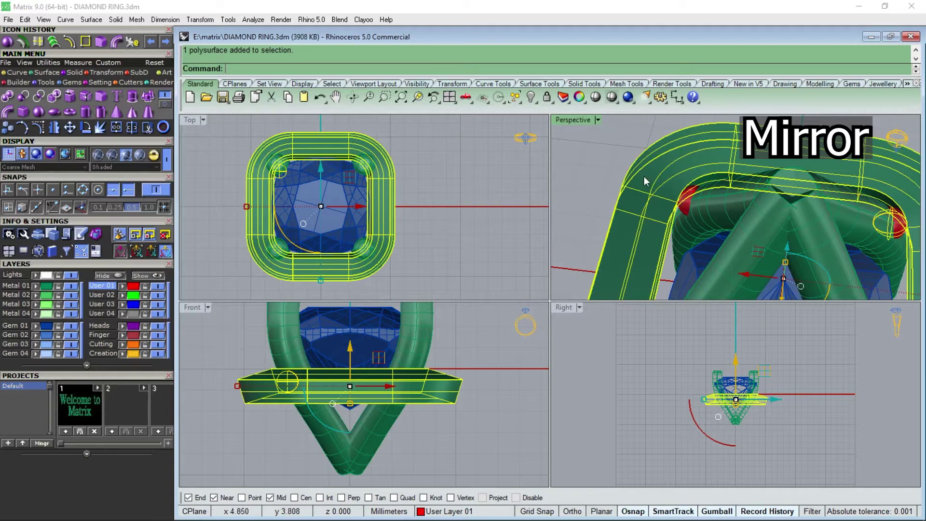
left_click(650, 202, "ctrl")
scroll(650, 202, "down", 5)
scroll(688, 227, "up", 2)
Rebuild the band's curve with Point count 50 and Degree 3.
right_click(621, 243)
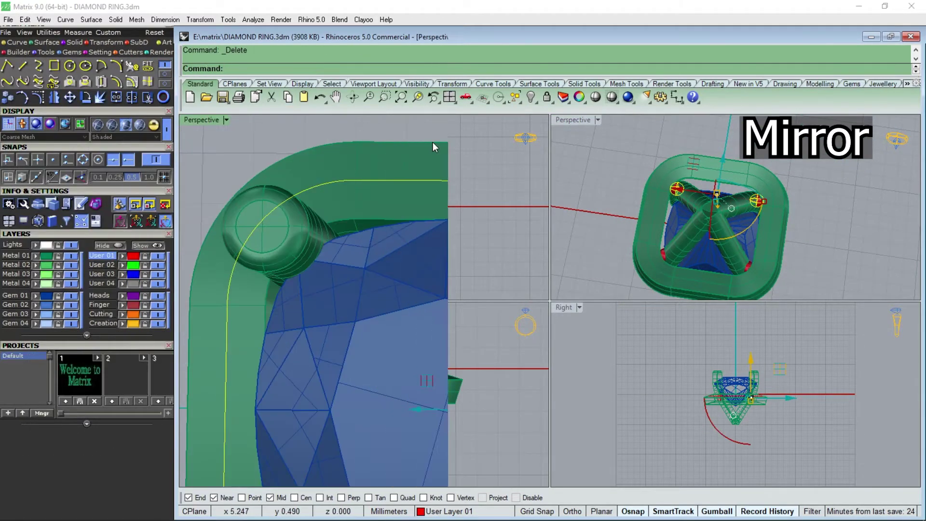
type("Rebuild")
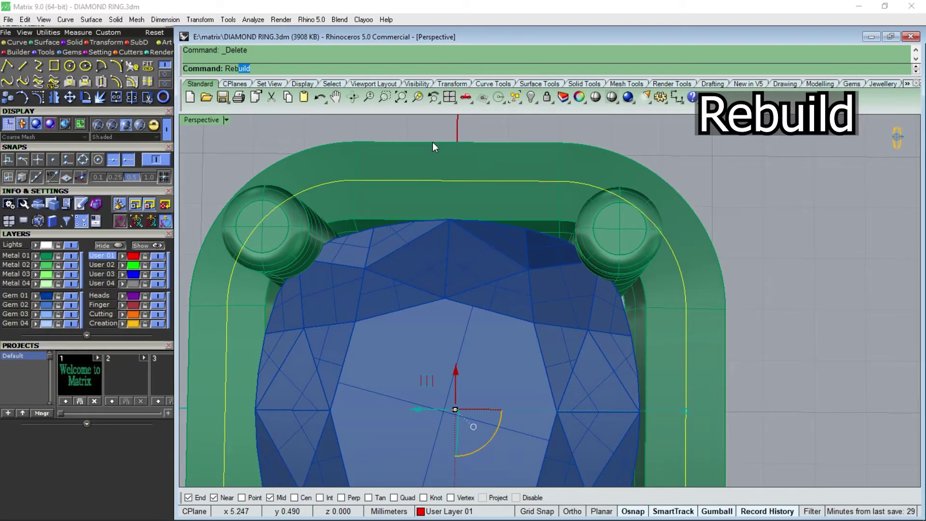
key("Return")
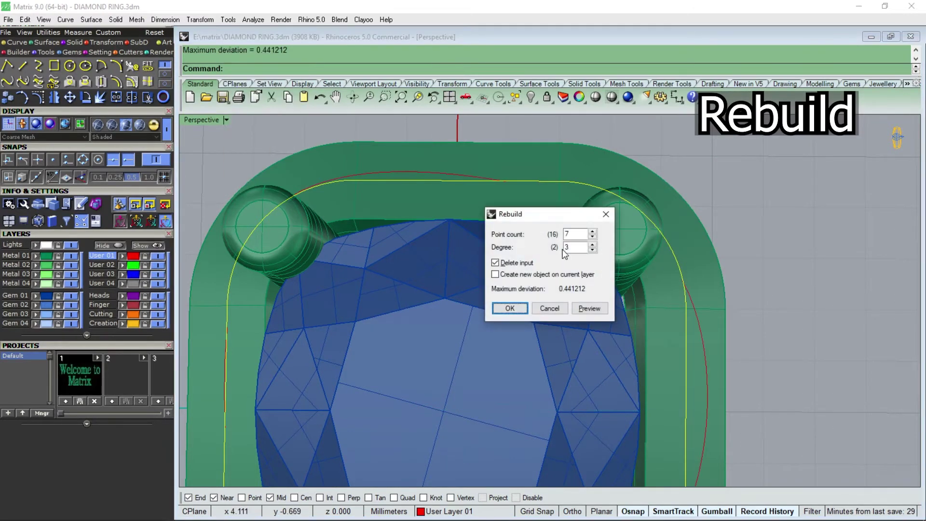
type("1")
key("Tab")
type("50")
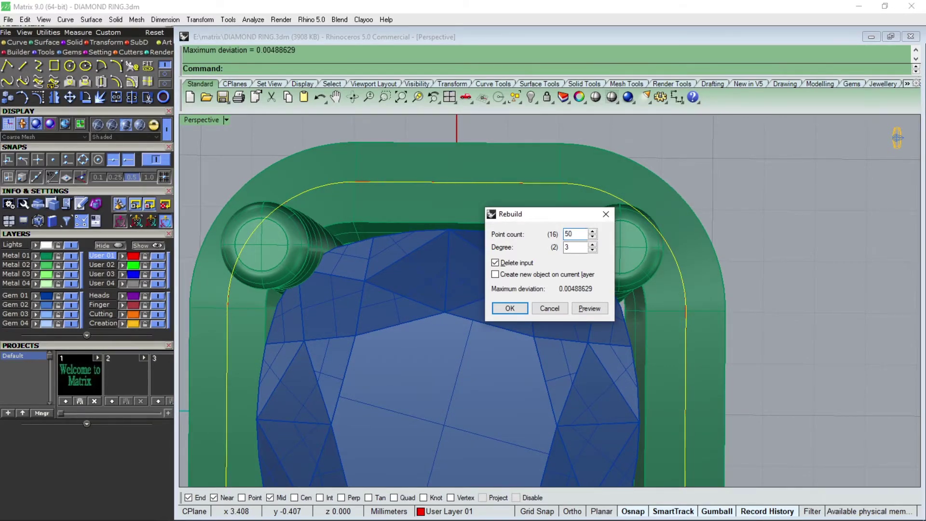
key("Return")
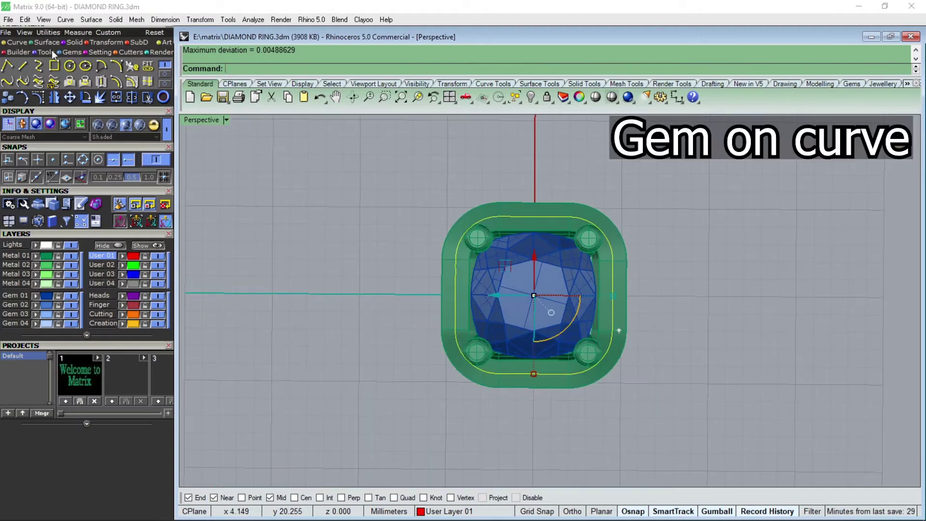
Start Gem on Curve oriented by the band, with 1.2 mm start size and 0.1 mm spacing.
left_click(52, 52)
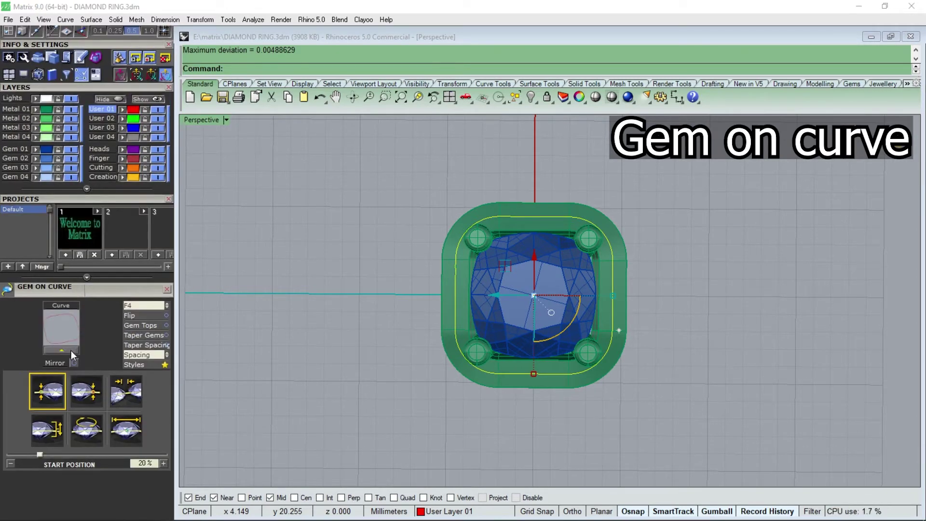
left_click(71, 350)
mouse_move(302, 309)
right_mouse_down()
mouse_move(304, 284)
mouse_move(563, 399)
mouse_move(558, 378)
mouse_move(383, 387)
right_mouse_up()
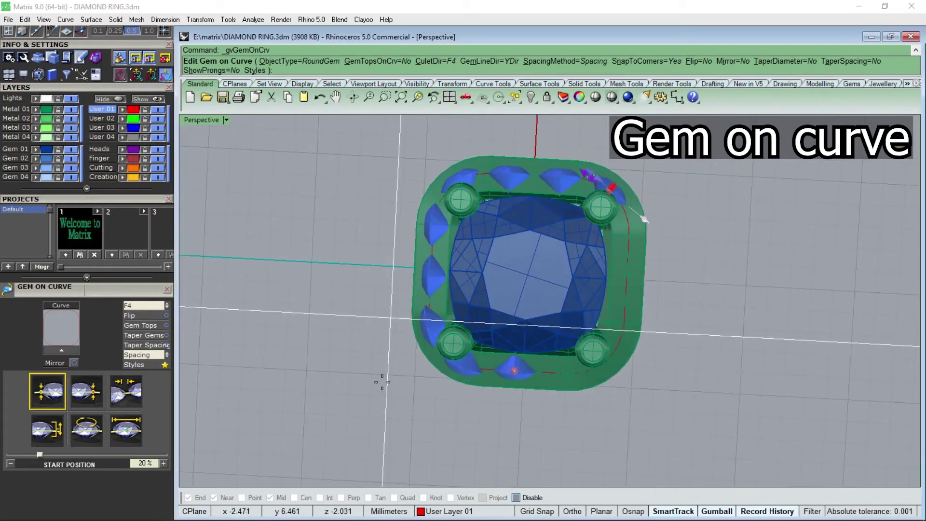
left_click(146, 305)
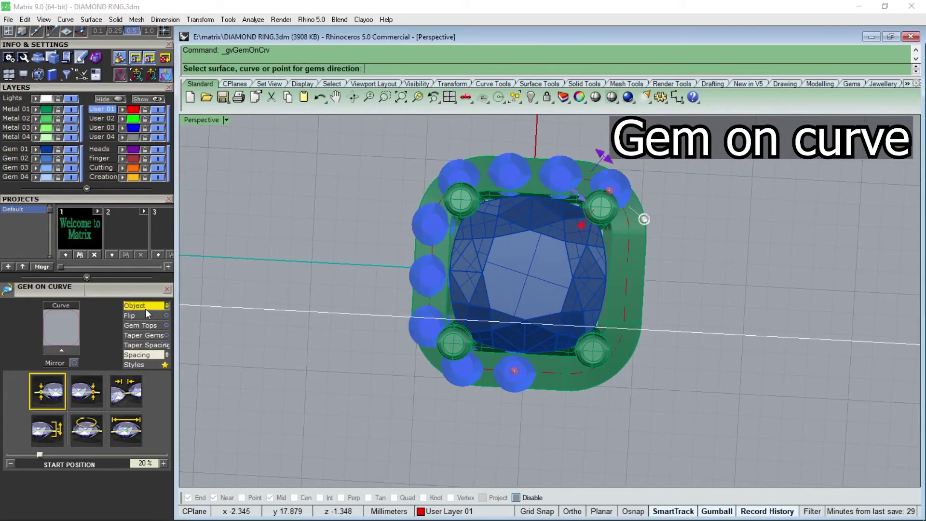
left_click(567, 371)
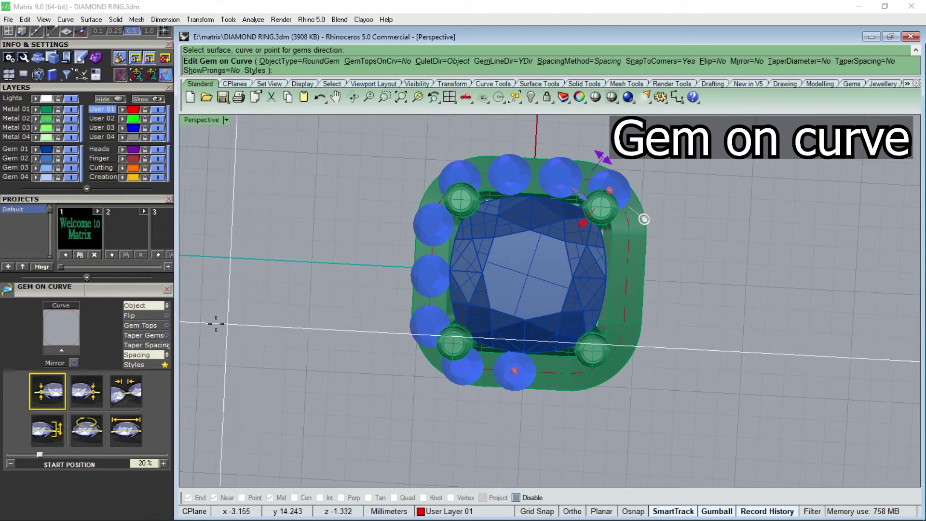
left_click(127, 431)
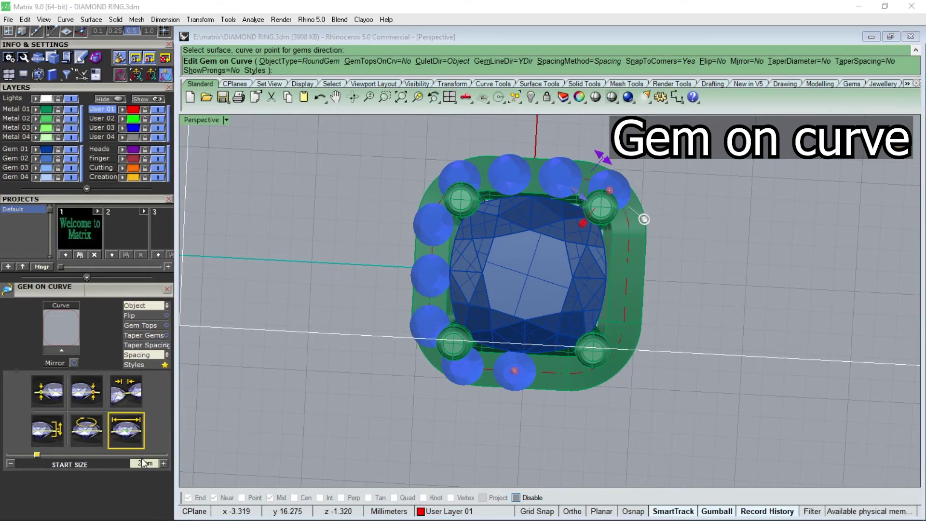
type("1.2")
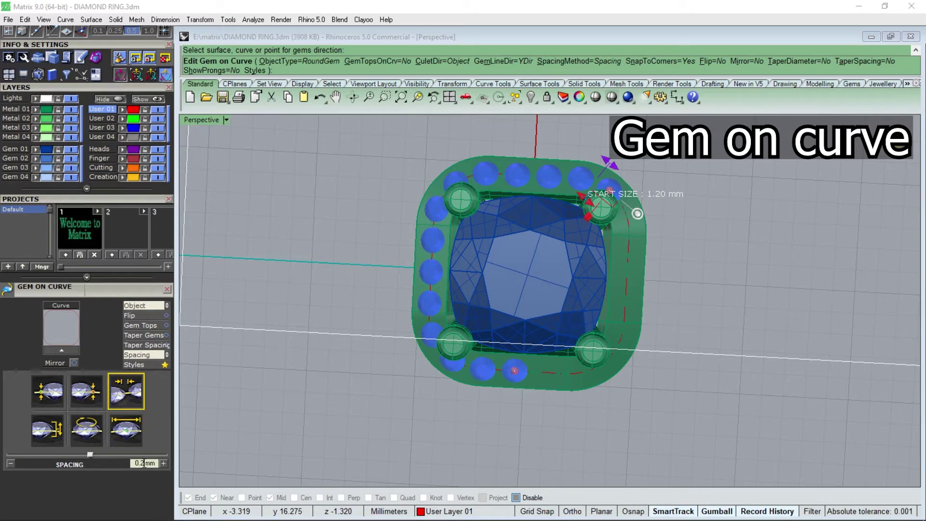
type("0.1")
key("Return")
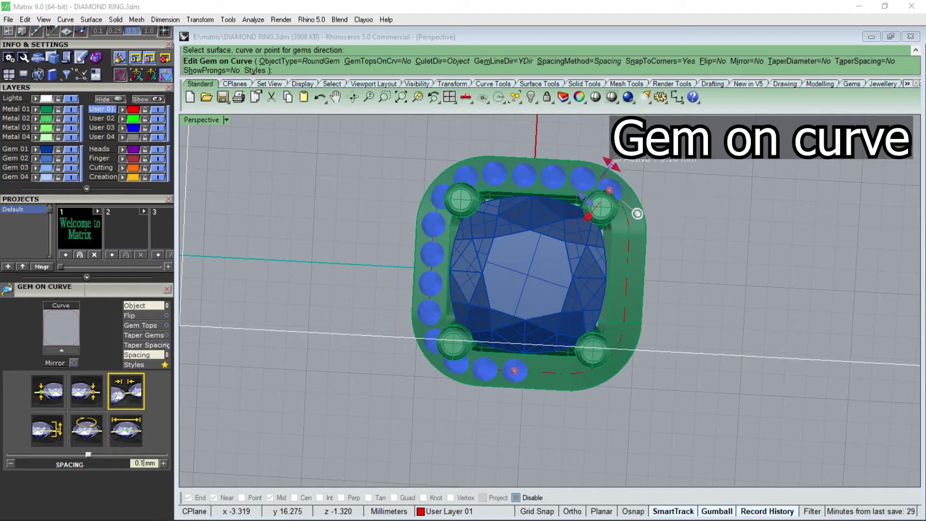
Shift the gem row's start point, set Z Offset -0.4, and place the 24 gems.
mouse_move(608, 191)
left_mouse_down()
mouse_move(564, 373)
mouse_move(535, 371)
left_mouse_up()
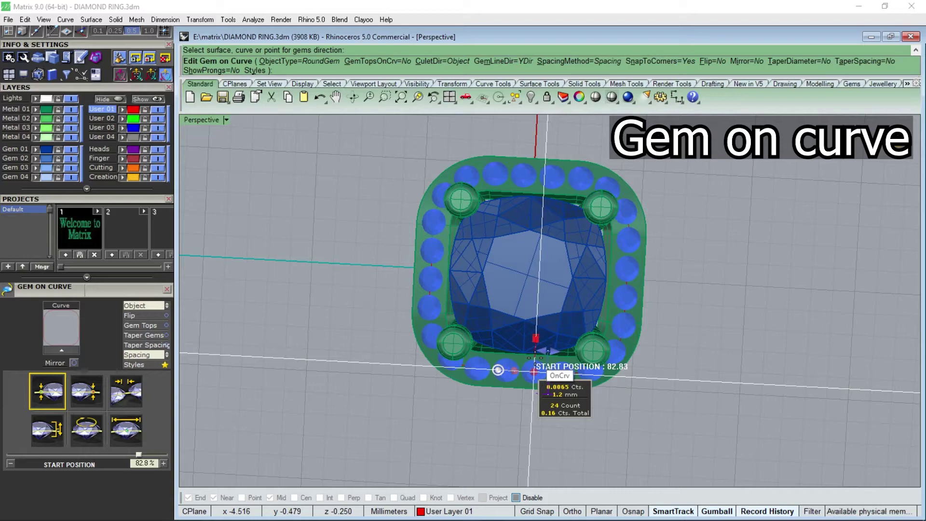
scroll(478, 395, "up", 3)
left_click(47, 429)
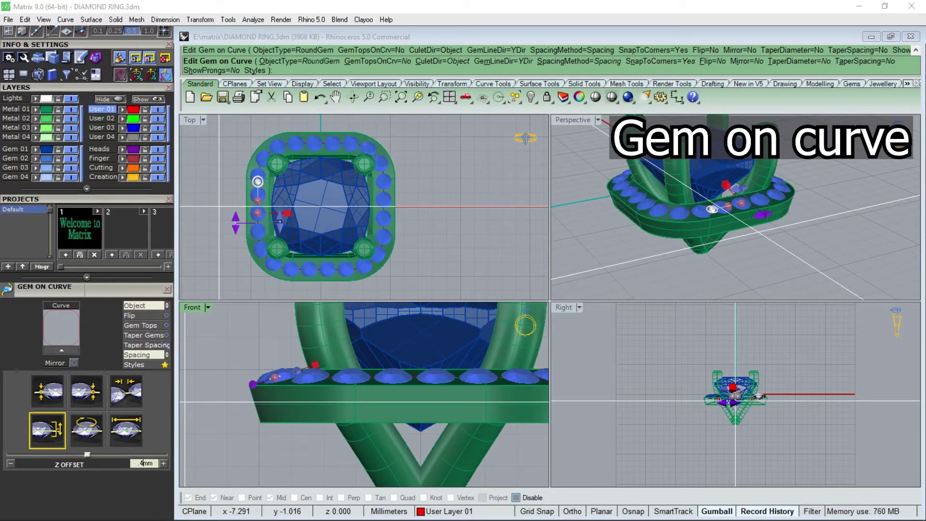
key("Return")
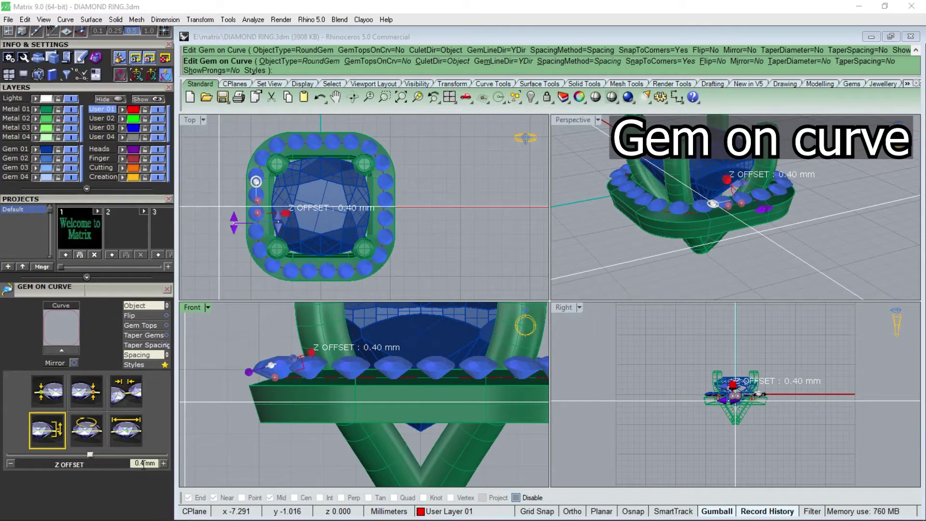
type("-")
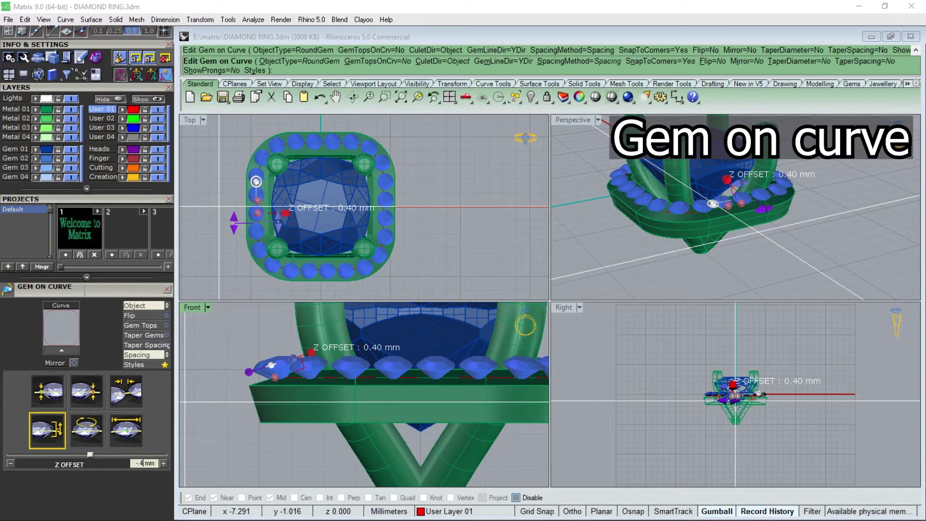
key("Return")
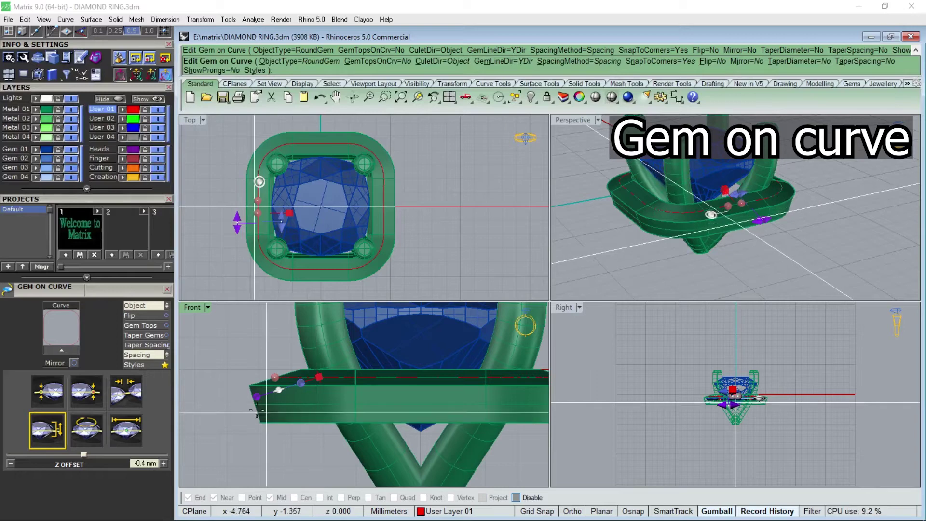
key("Return")
double_click(190, 309)
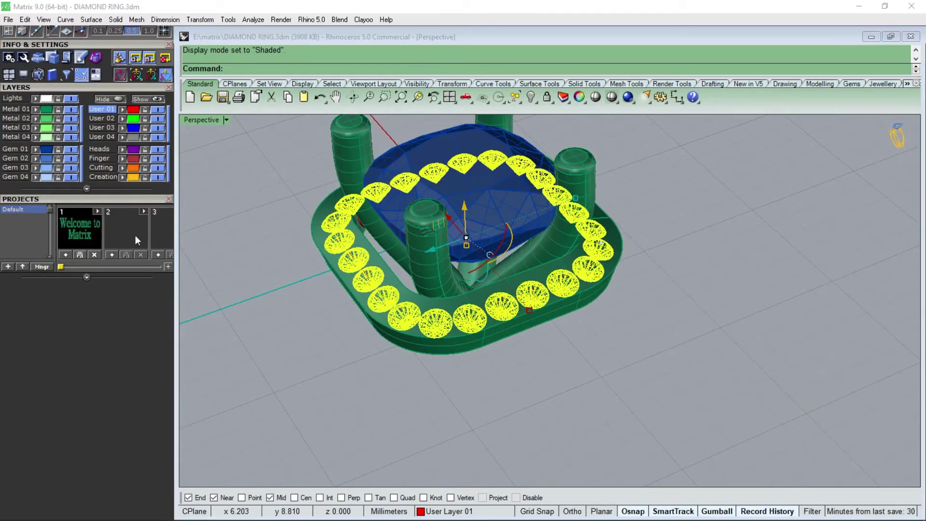
Start building a channel cutter from the pavé gem row.
scroll(135, 235, "up", 5)
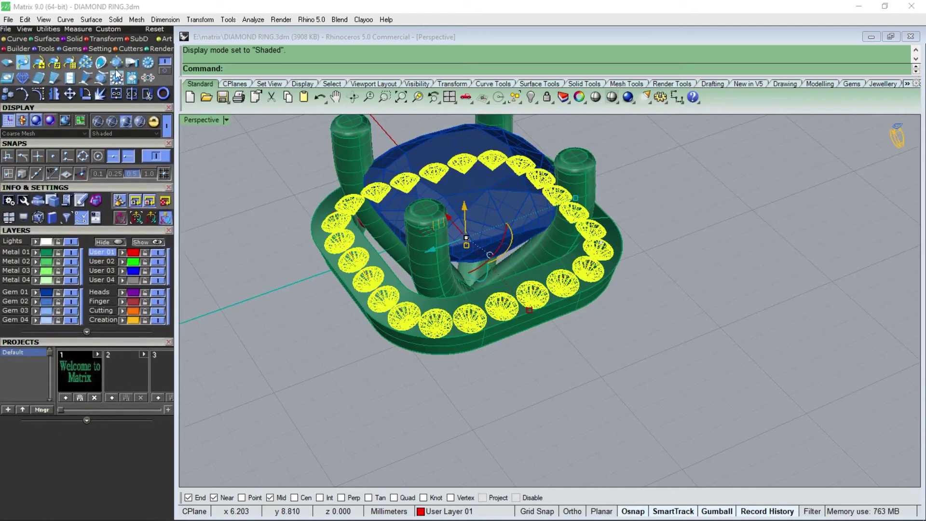
left_click(121, 50)
left_click(39, 61)
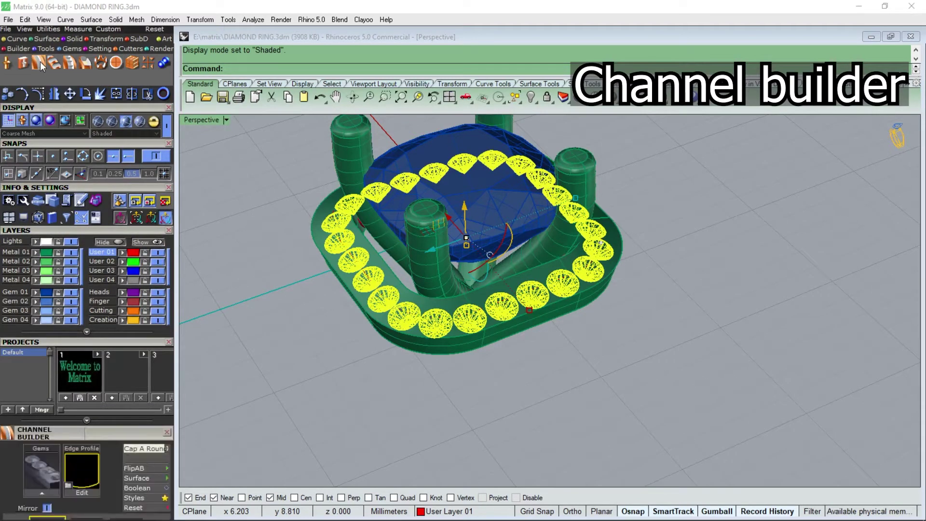
scroll(103, 430, "down", 1)
scroll(113, 391, "down", 1)
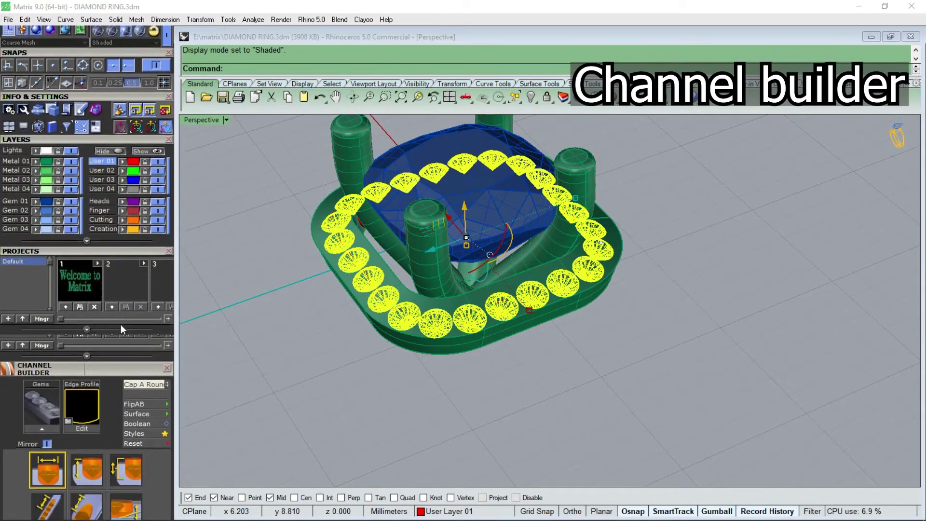
scroll(121, 324, "down", 1)
scroll(127, 271, "down", 1)
scroll(45, 355, "up", 1)
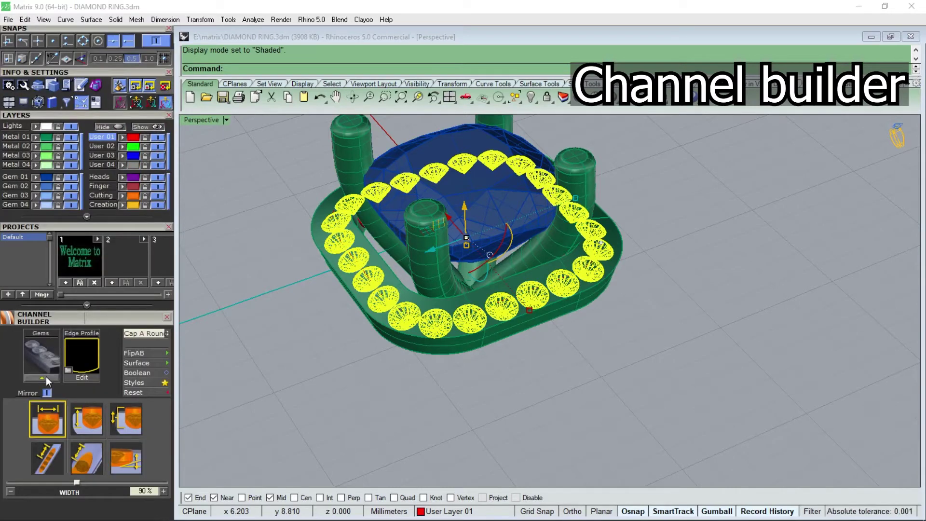
left_click(45, 377)
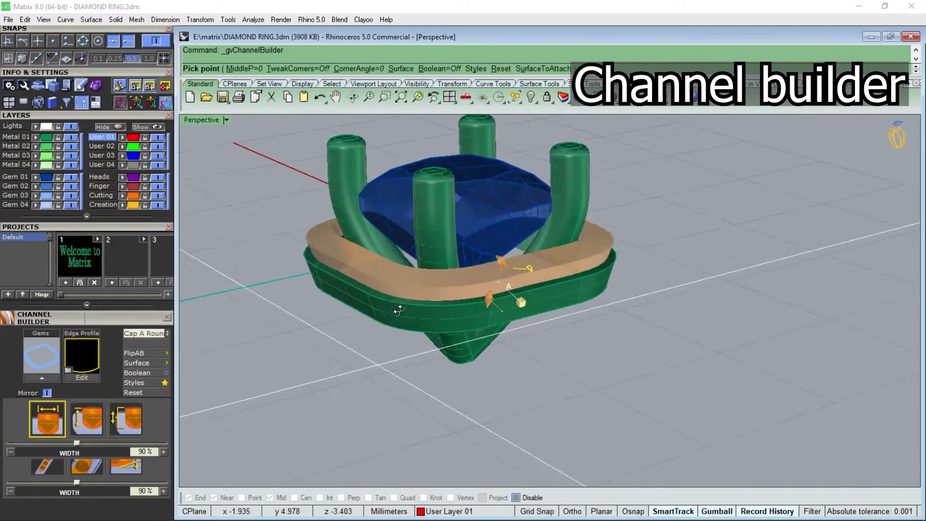
right_click_drag(398, 310, 299, 353)
scroll(300, 352, "up", 3)
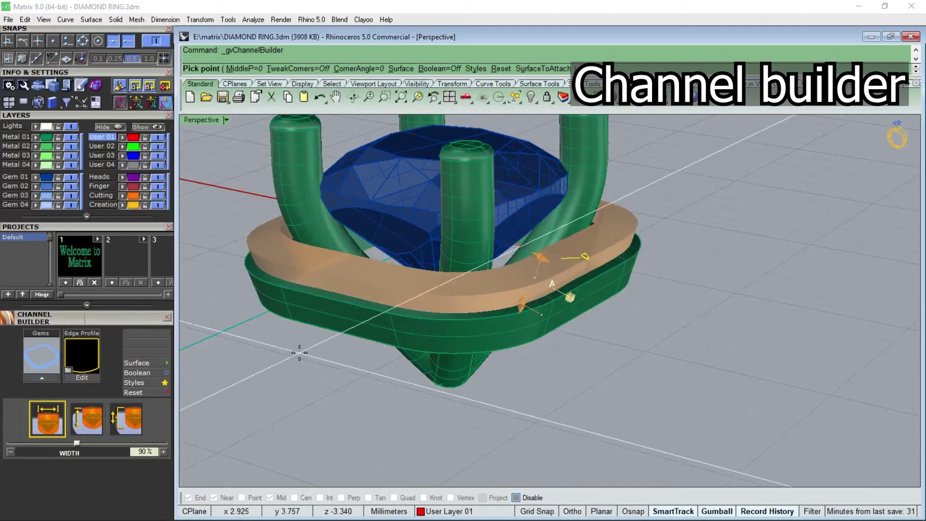
left_click(135, 383)
type("45")
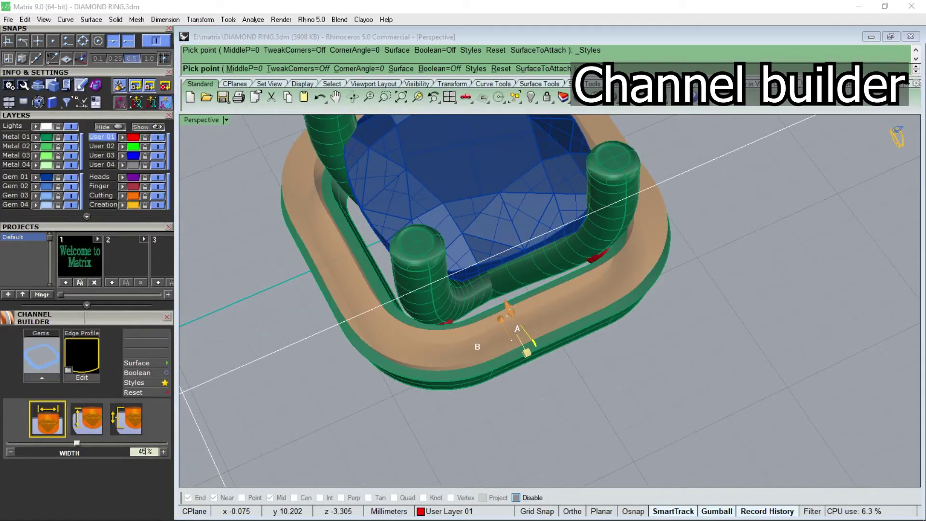
Give the channel cutter a 0.4 mm offset.
right_click_drag(270, 232, 263, 302)
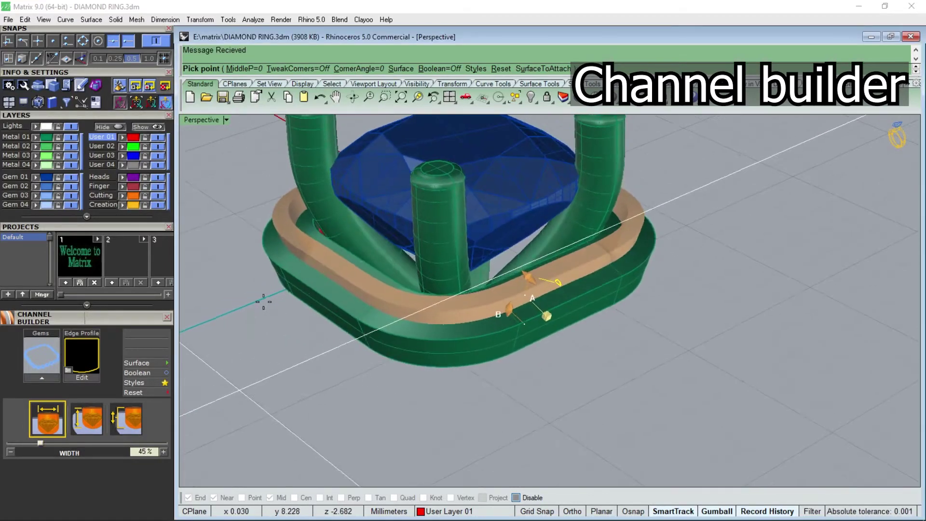
left_click(84, 418)
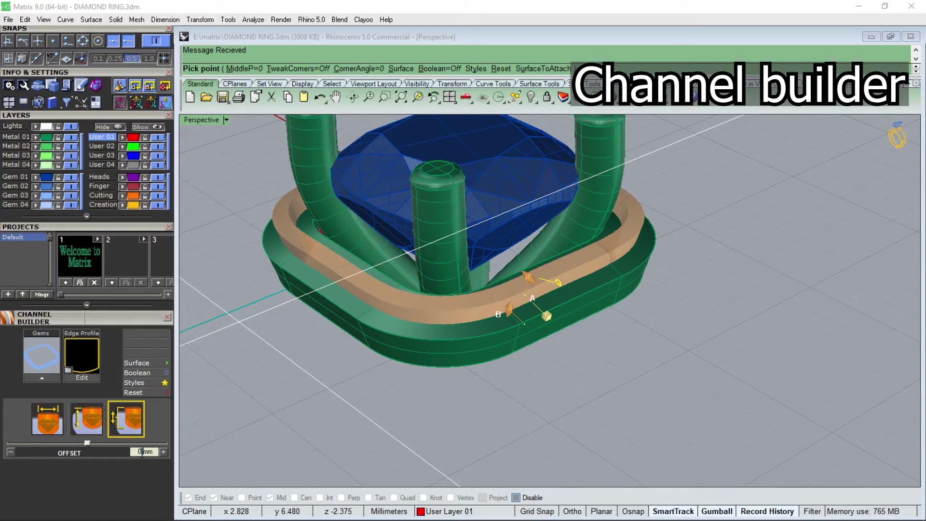
type("0.4")
key("Return")
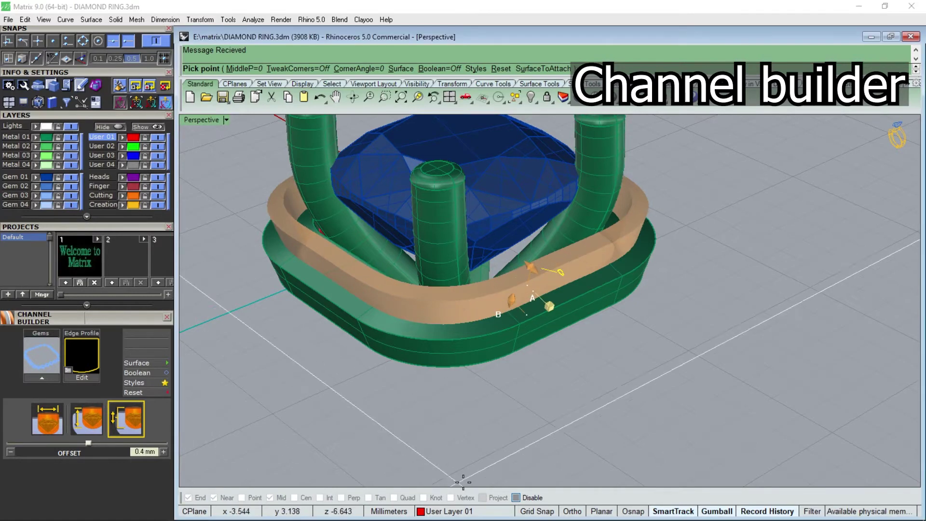
mouse_move(434, 289)
right_mouse_down()
mouse_move(456, 383)
mouse_move(490, 397)
right_mouse_up()
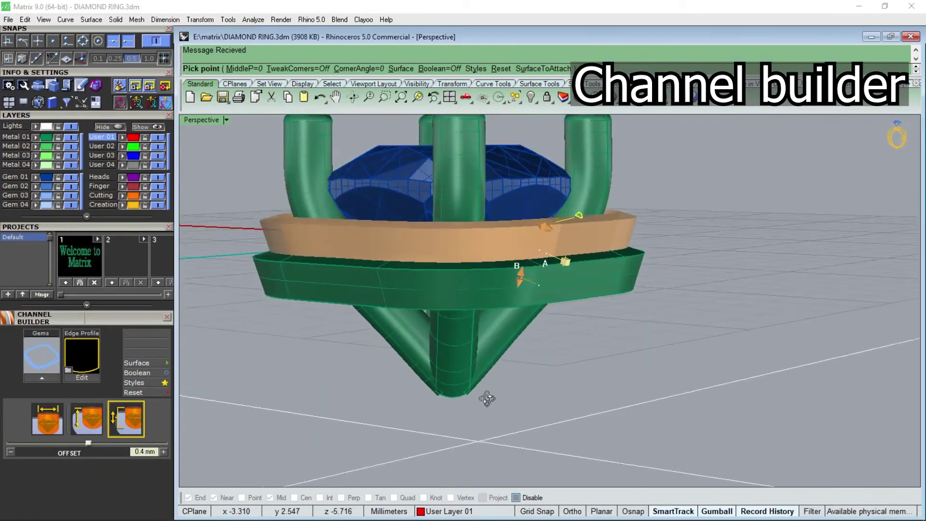
Inspect the channel cutter over the gems in Ghosted display, then return to Shaded.
left_click(226, 120)
left_click(270, 76)
right_click_drag(435, 270, 502, 256)
scroll(441, 270, "up", 5)
scroll(446, 247, "up", 3)
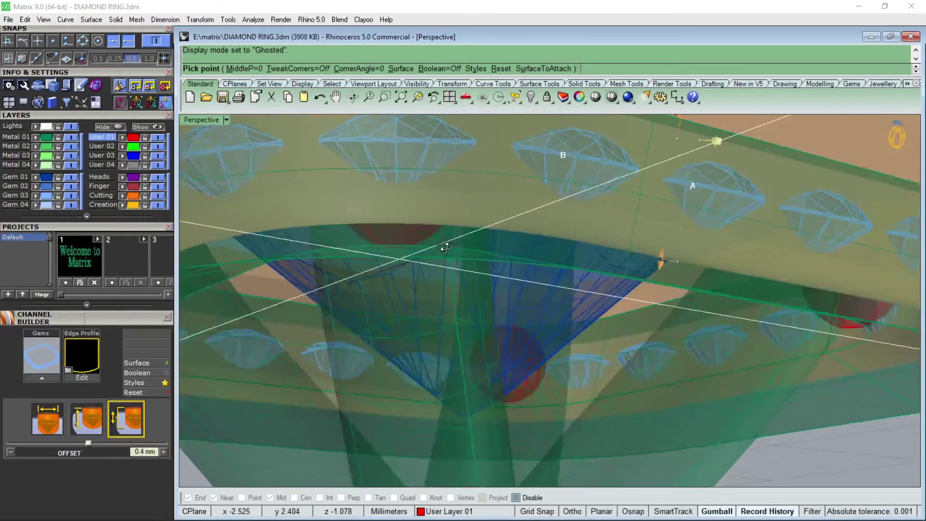
mouse_move(445, 247)
right_mouse_down()
mouse_move(485, 232)
mouse_move(501, 198)
mouse_move(448, 249)
mouse_move(370, 287)
right_mouse_up()
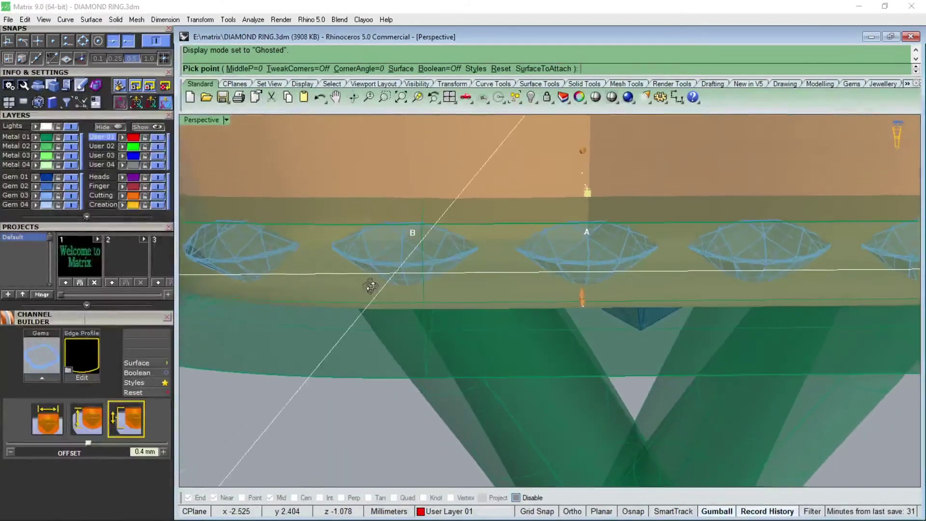
scroll(370, 286, "down", 10)
key("ctrl+alt+s")
BooleanDifference the orange channel cutter from the green gallery band.
scroll(394, 328, "up", 3)
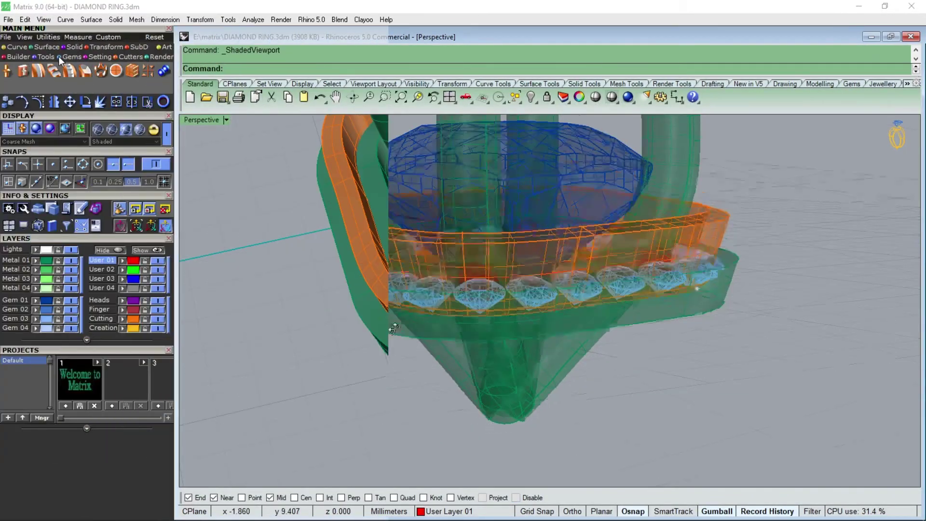
left_click(78, 47)
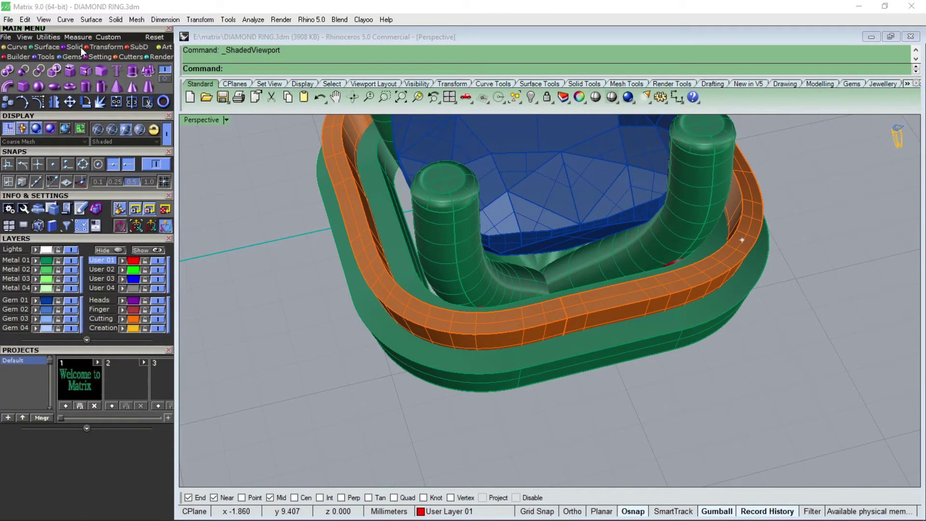
left_click(35, 70)
left_click(416, 340)
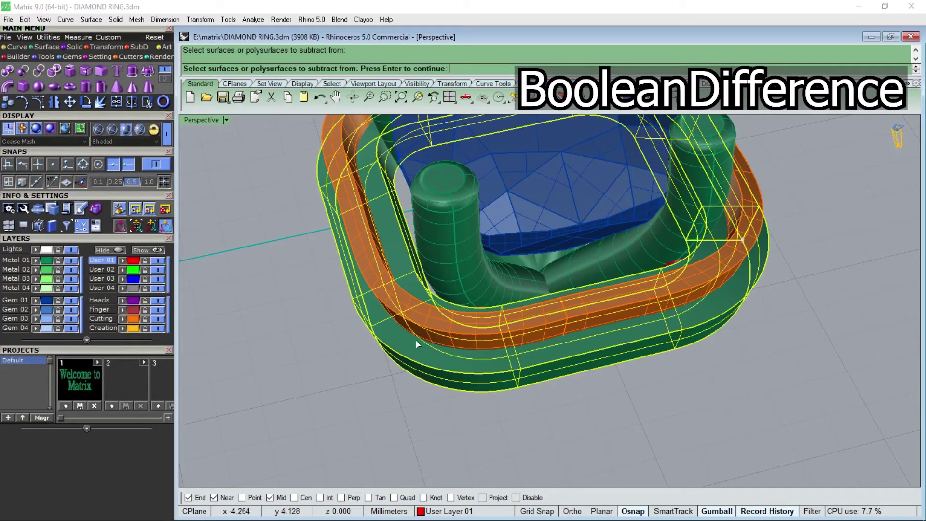
left_click(404, 305)
key("Return")
Orbit and zoom to inspect the carved groove from above.
mouse_move(311, 302)
right_mouse_down()
mouse_move(347, 333)
mouse_move(314, 331)
right_mouse_up()
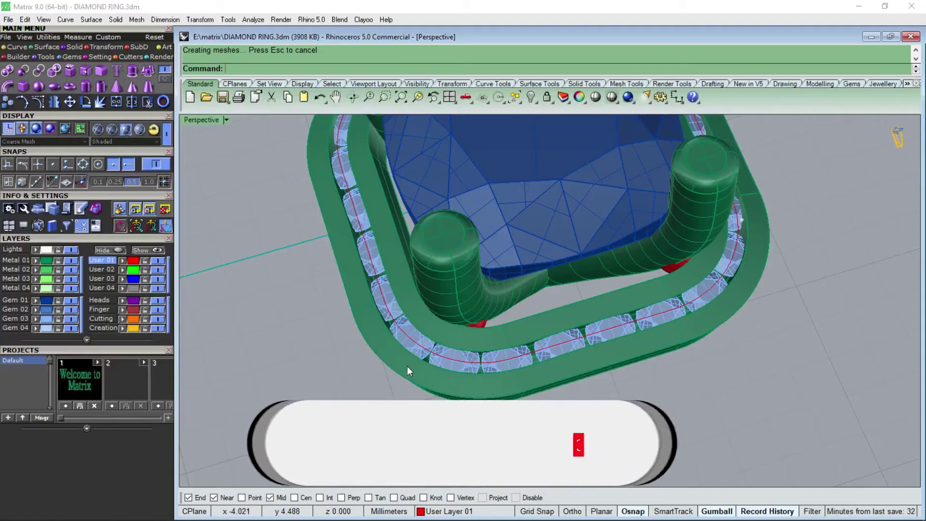
scroll(403, 357, "up", 3)
scroll(399, 349, "up", 2)
scroll(419, 359, "down", 5)
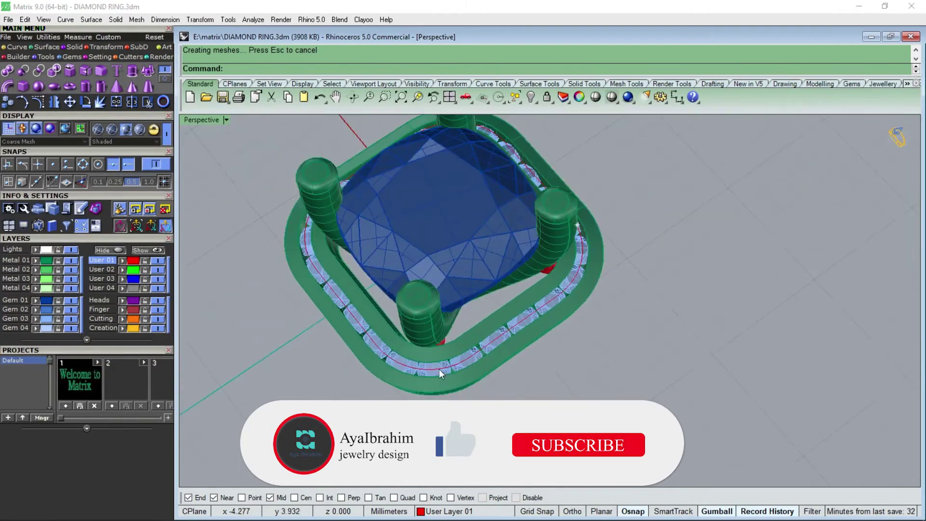
right_click_drag(440, 370, 488, 343)
scroll(471, 306, "up", 2)
scroll(471, 306, "up", 1)
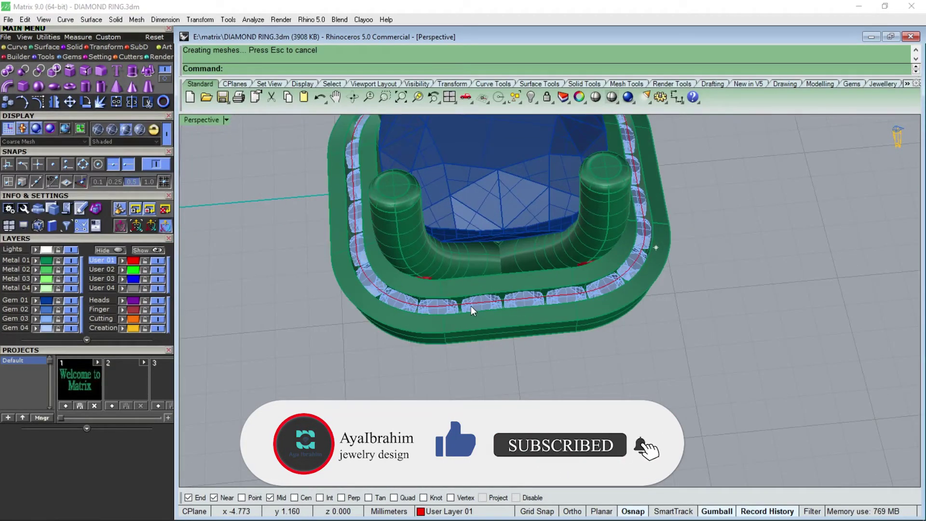
scroll(471, 306, "up", 1)
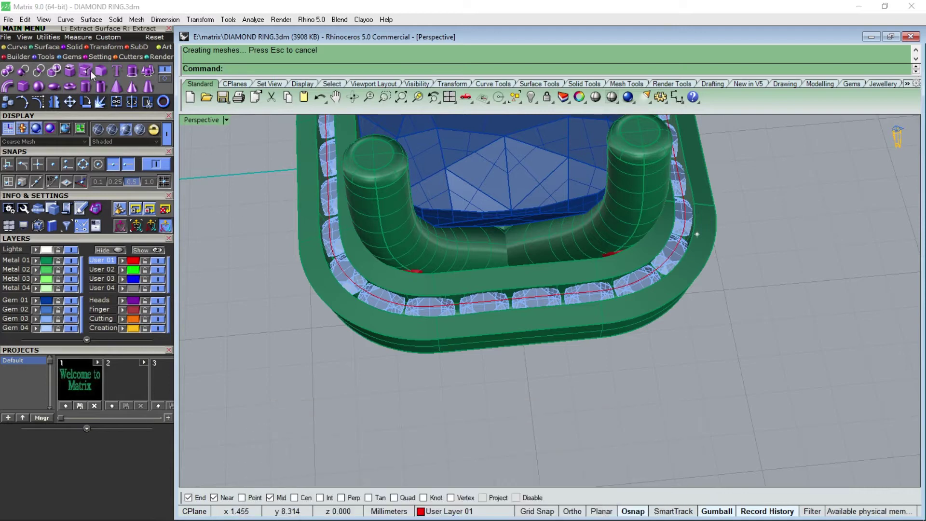
Set up Micro Prong Cutters on the 24 pavé gems using the 04_Standard style.
left_click(128, 57)
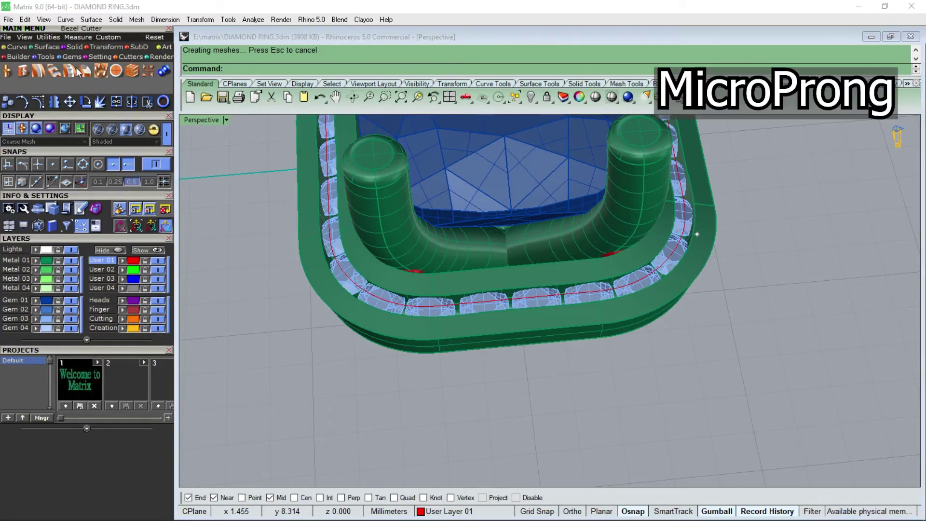
left_click(53, 72)
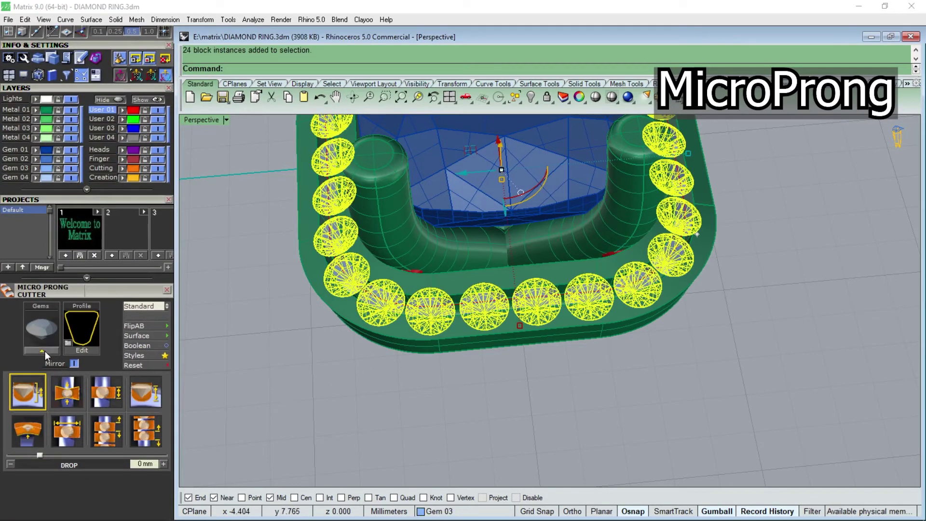
left_click(45, 352)
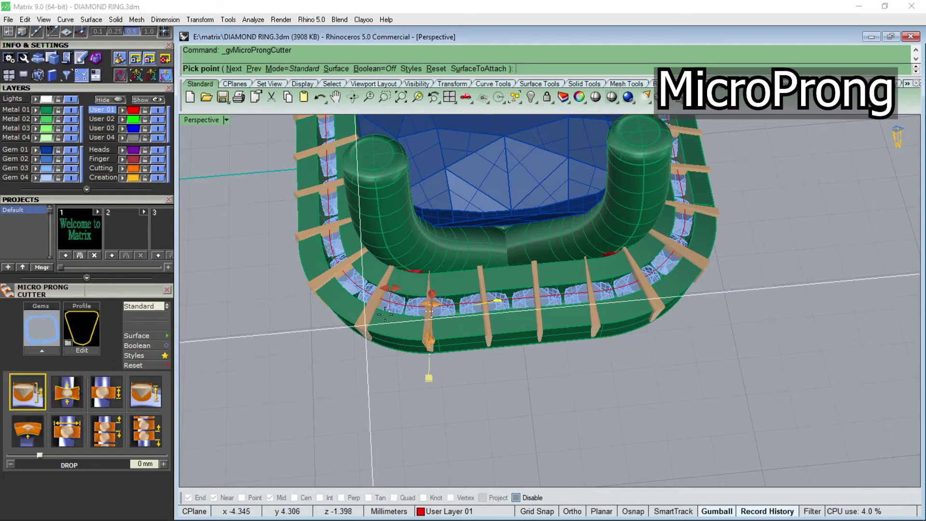
scroll(385, 314, "up", 2)
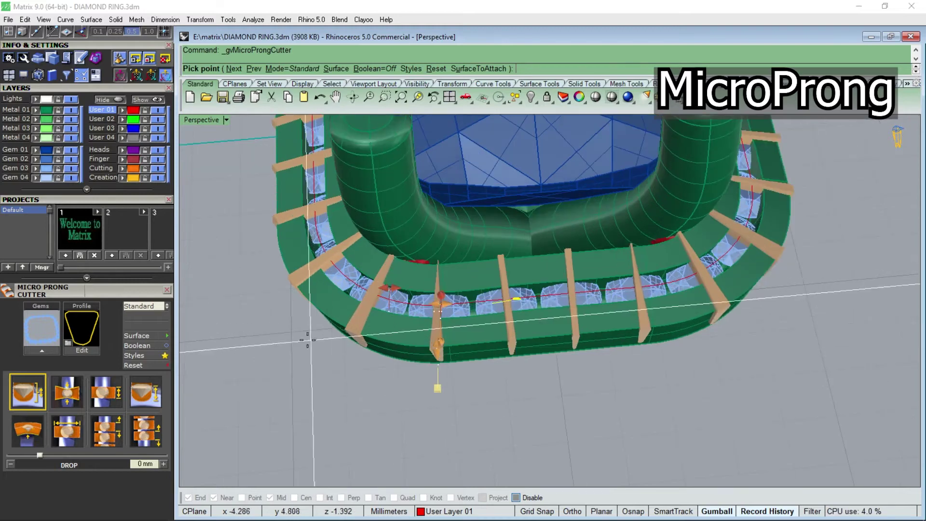
left_click(81, 325)
scroll(282, 328, "down", 5)
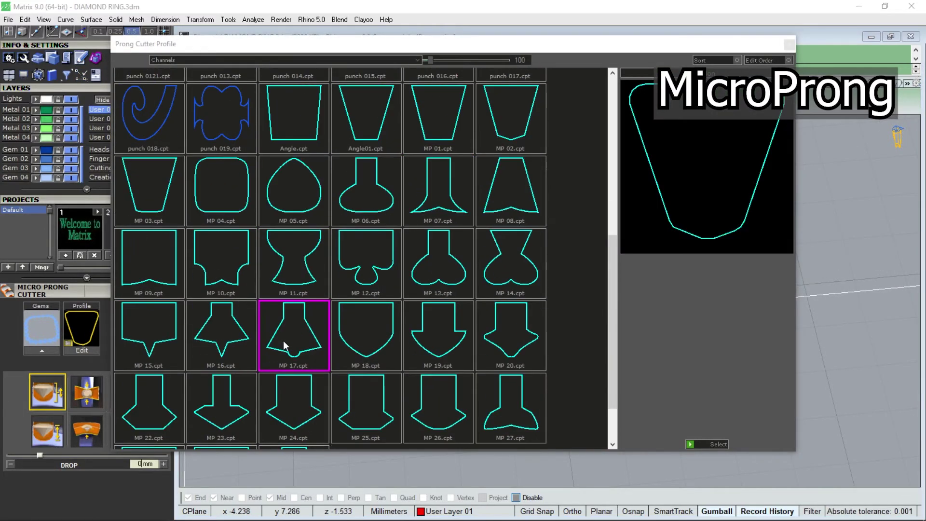
left_click(790, 45)
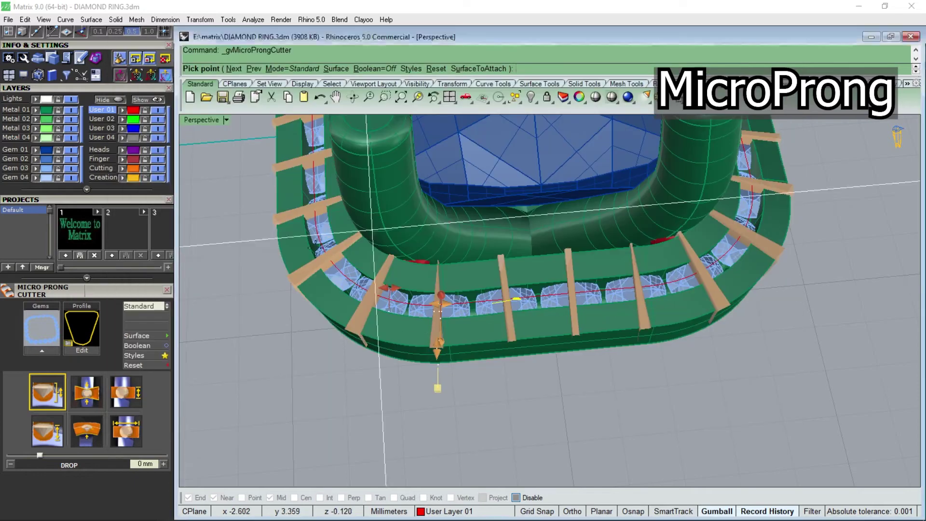
left_click(145, 355)
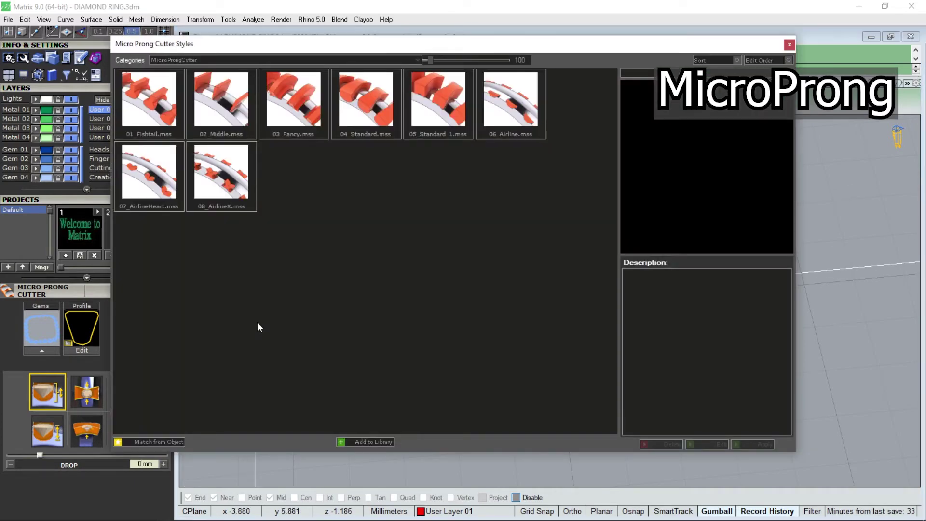
double_click(355, 123)
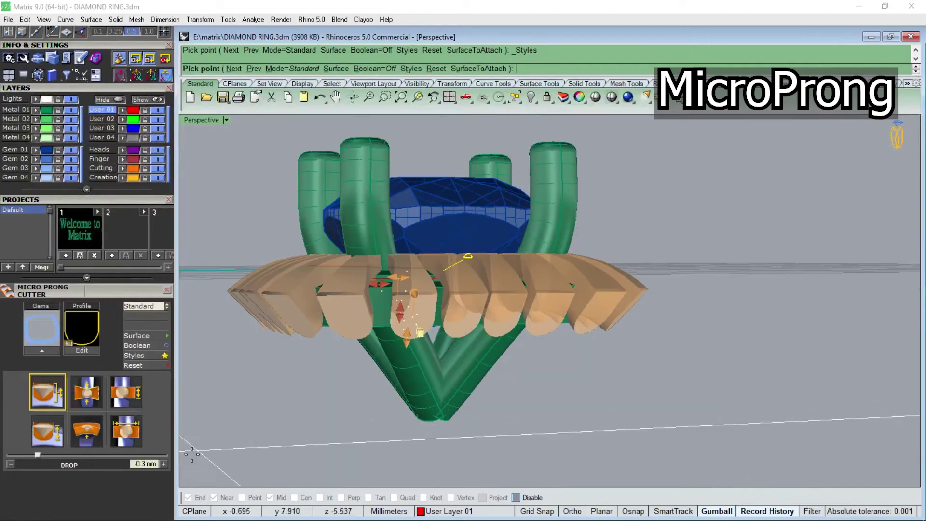
Set the micro prong cutter drop to 0.2 mm and adjust the prong widths.
left_click(137, 463)
type("2")
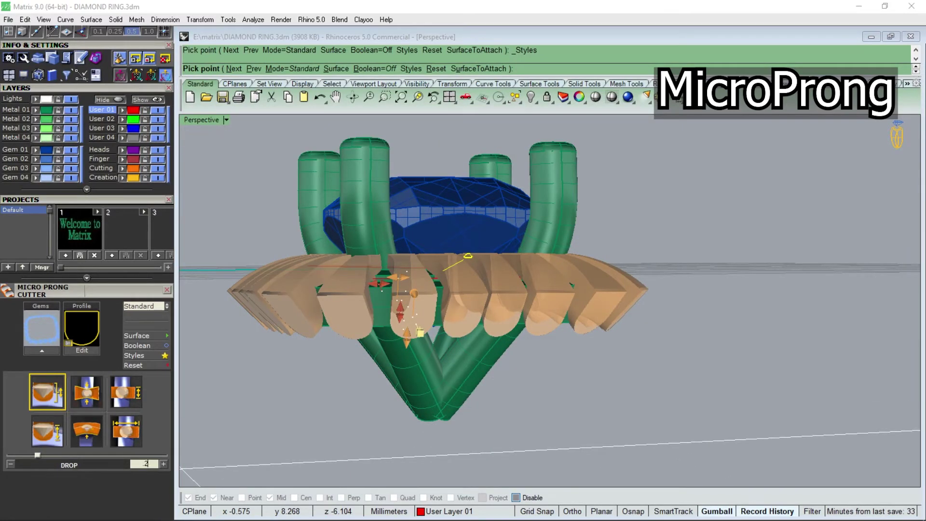
key("Return")
mouse_move(362, 430)
right_mouse_down()
mouse_move(414, 383)
mouse_move(455, 275)
right_mouse_up()
scroll(455, 275, "up", 3)
scroll(327, 360, "down", 3)
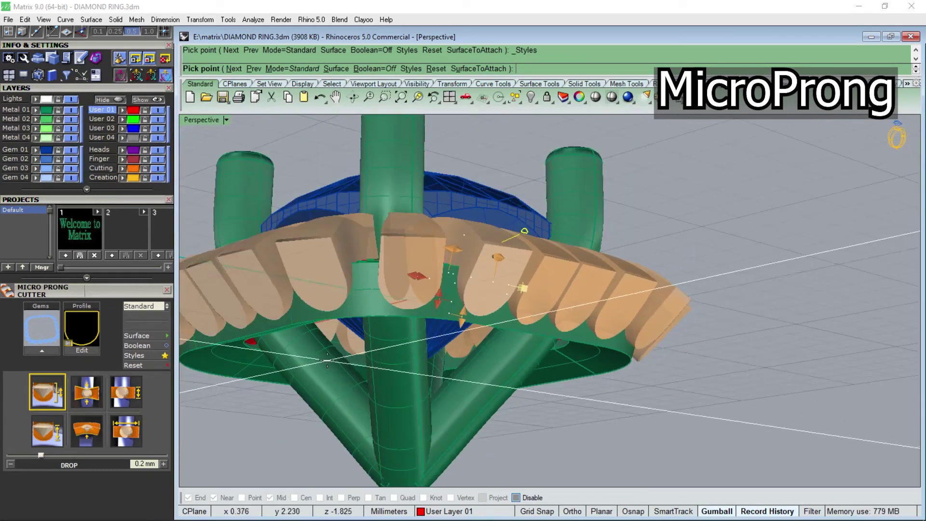
right_click_drag(327, 360, 333, 328)
left_click(83, 396)
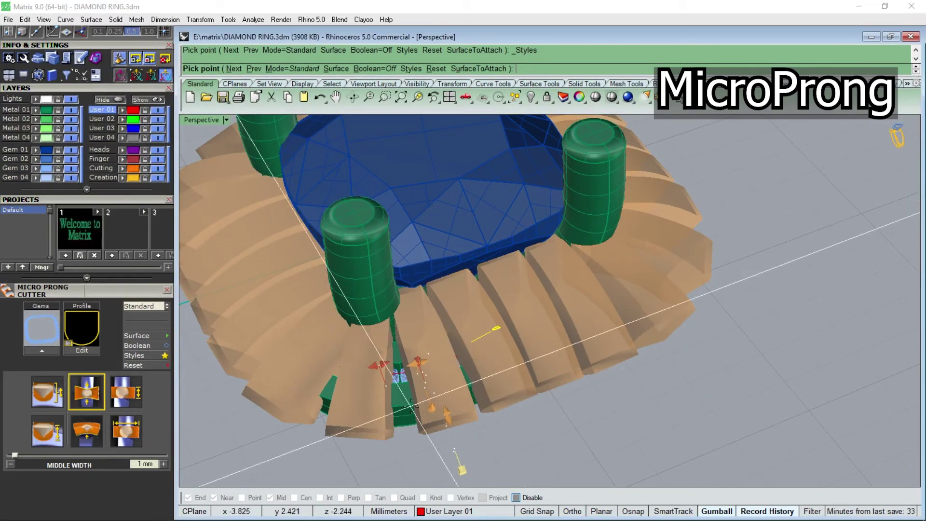
right_click_drag(468, 400, 468, 277)
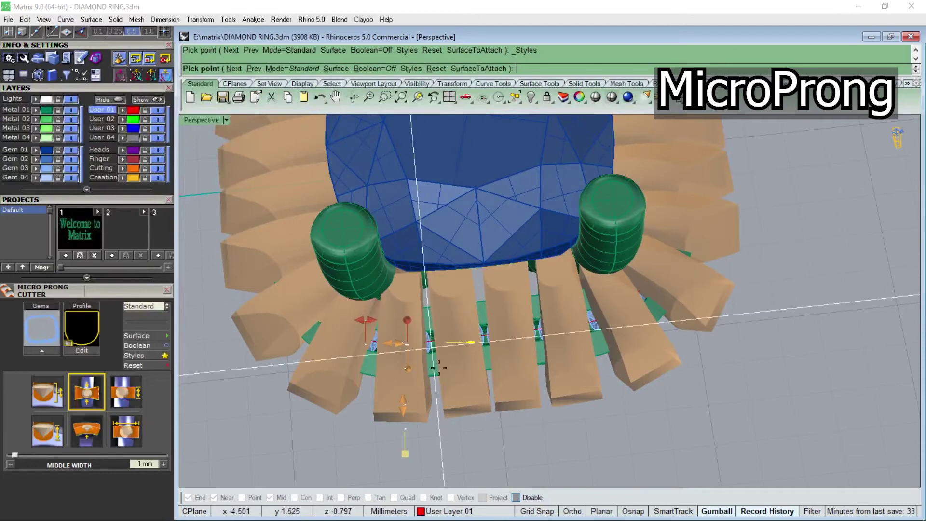
left_click(127, 383)
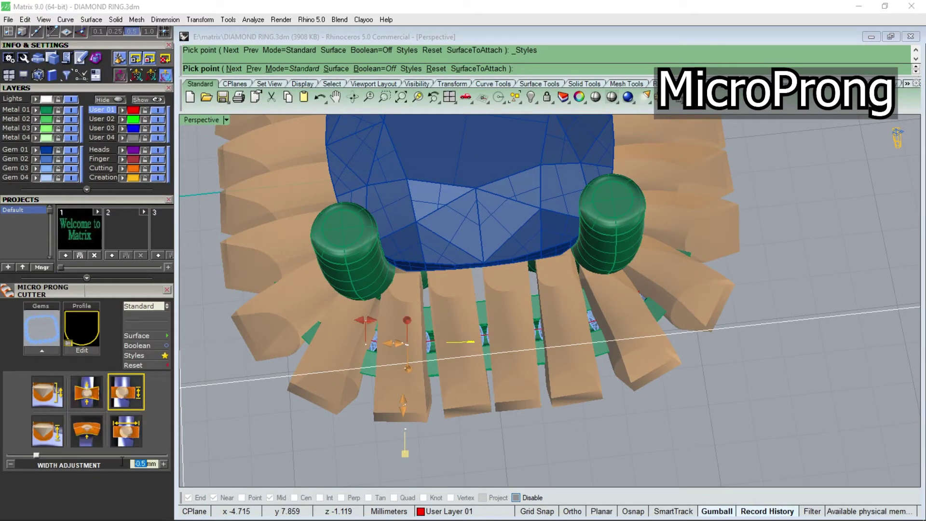
key("Return")
Set prong height 1 mm, bend 0 and length 1.5 mm, then create the cutters.
left_click(52, 431)
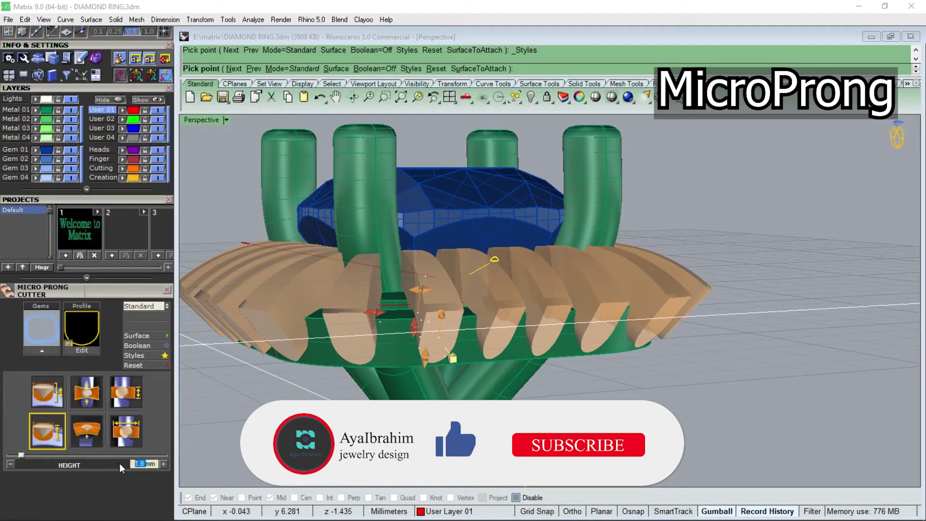
key("BackSpace")
key("BackSpace")
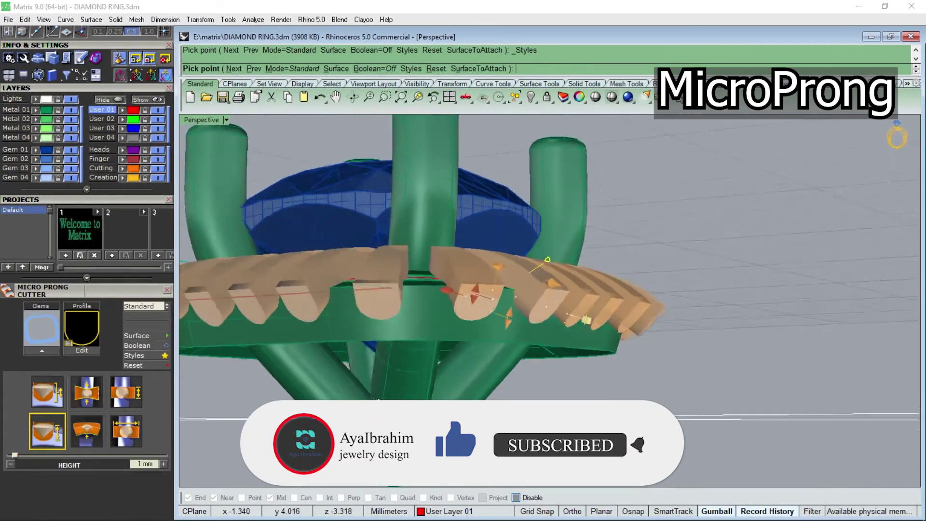
right_click_drag(309, 159, 281, 116)
right_click_drag(338, 270, 350, 308)
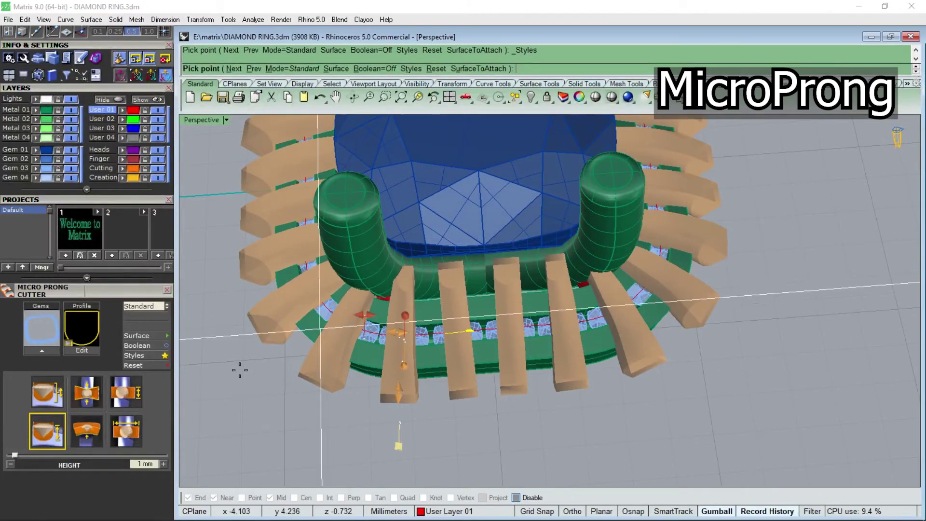
left_click(86, 429)
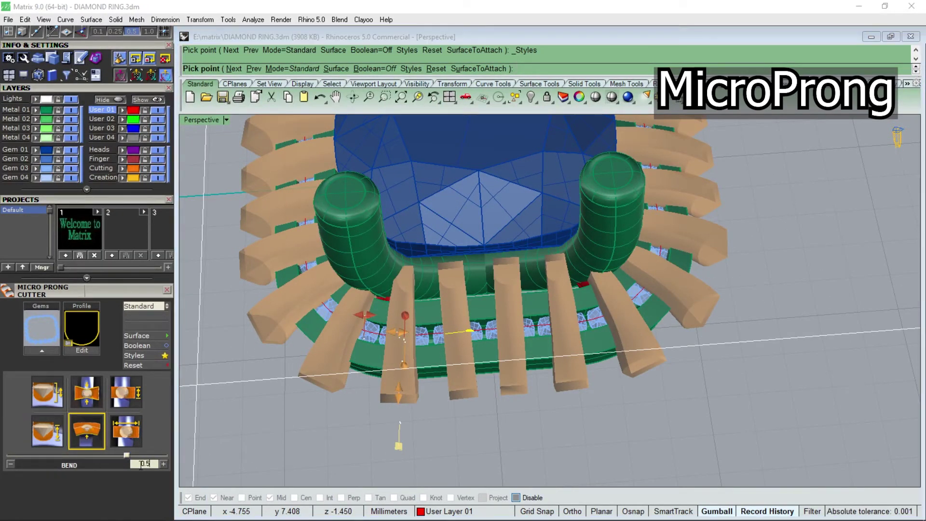
mouse_move(367, 386)
right_mouse_down()
mouse_move(519, 338)
mouse_move(483, 410)
right_mouse_up()
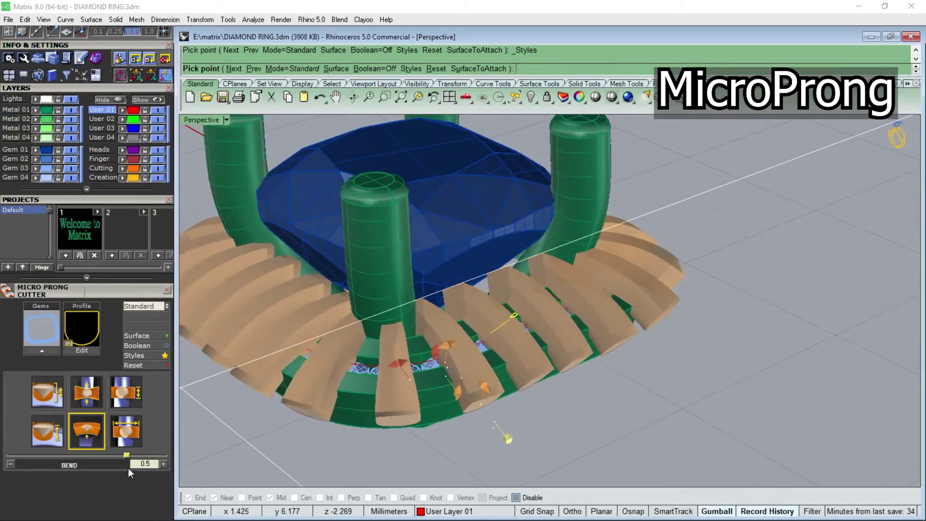
left_click_drag(151, 464, 131, 465)
type("0")
key("Return")
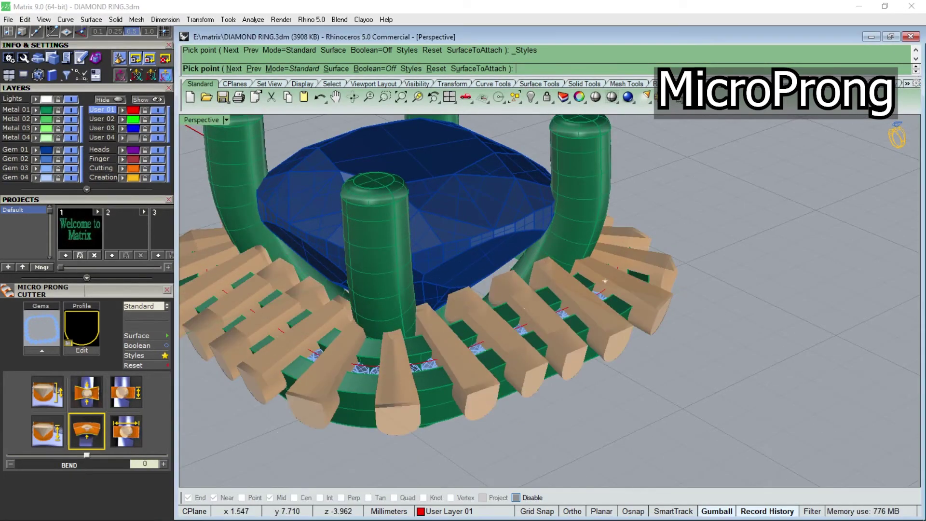
mouse_move(274, 358)
right_mouse_down()
mouse_move(315, 355)
mouse_move(295, 373)
right_mouse_up()
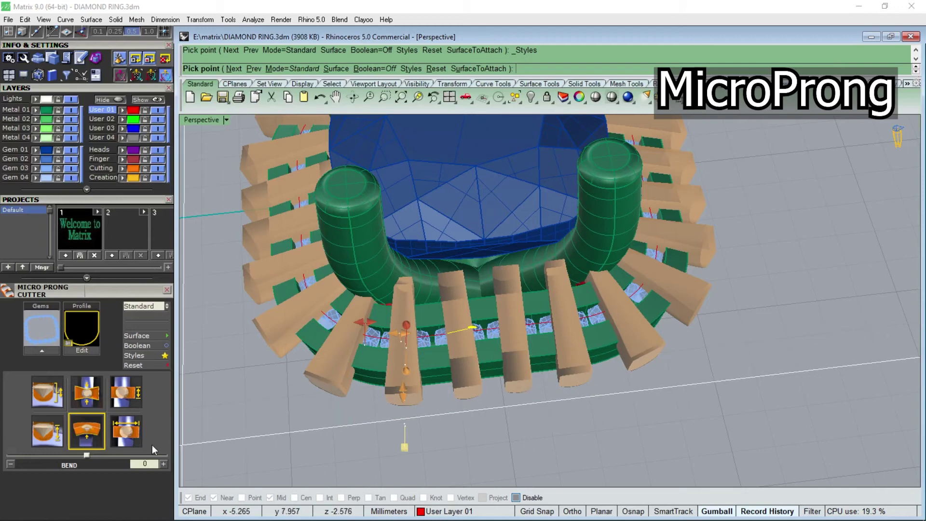
left_click(142, 433)
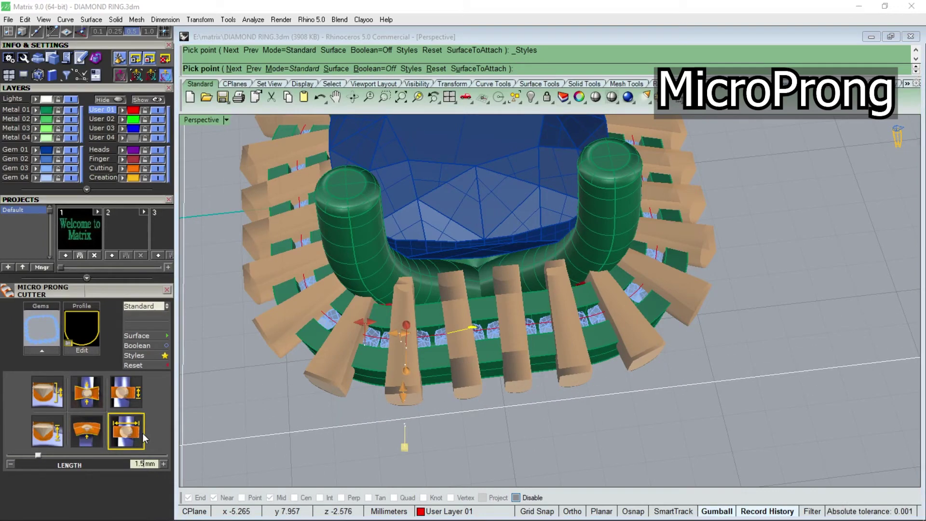
key("Return")
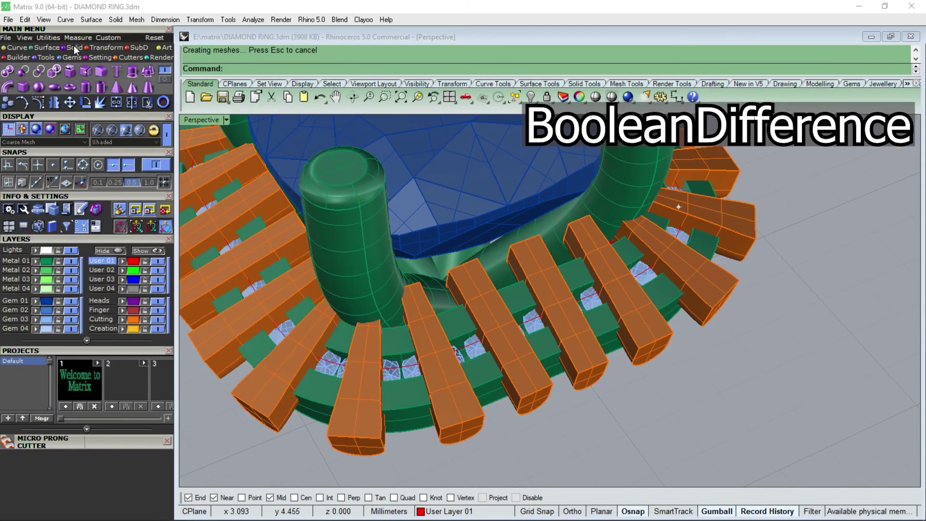
Subtract the orange micro prong cutters from the gallery band and inspect the notched prongs.
left_click(25, 74)
left_click(336, 384)
scroll(415, 357, "down", 3)
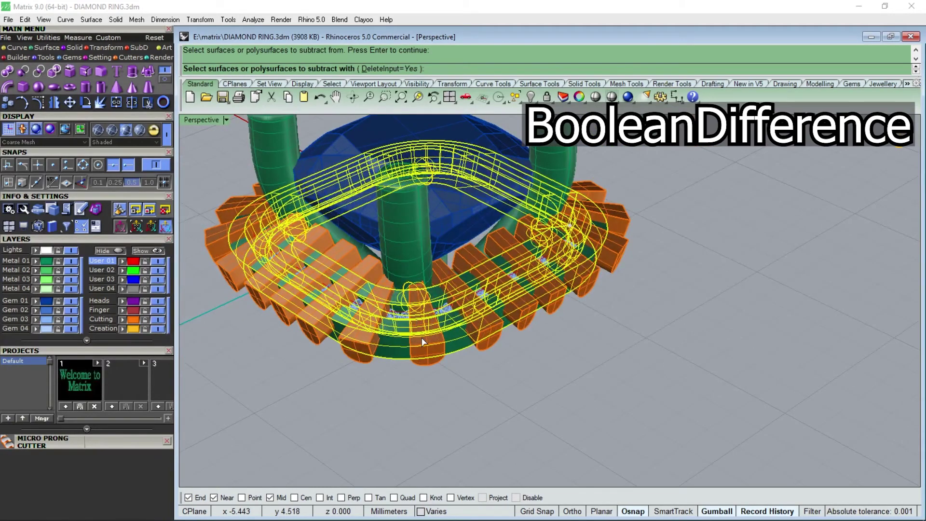
left_click(422, 340)
key("Return")
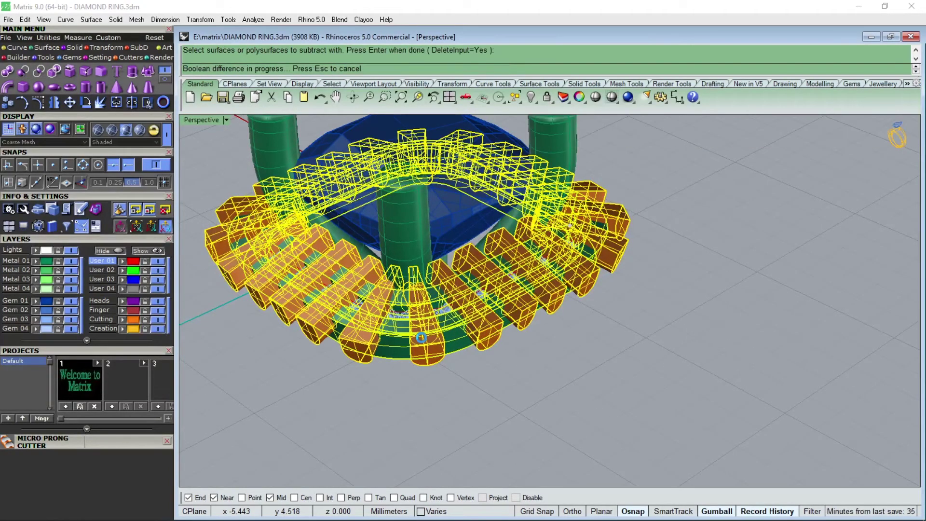
scroll(416, 303, "up", 3)
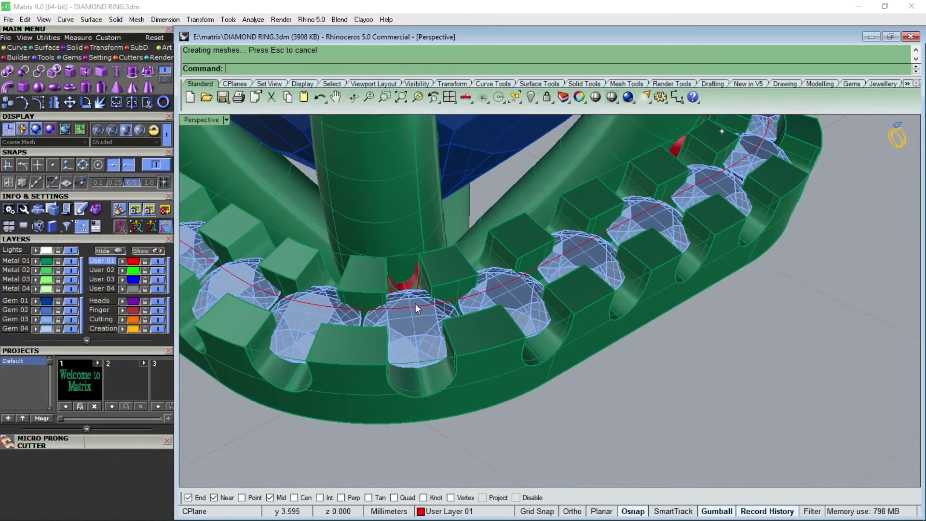
scroll(417, 314, "up", 2)
scroll(420, 321, "up", 2)
right_click_drag(419, 320, 363, 311)
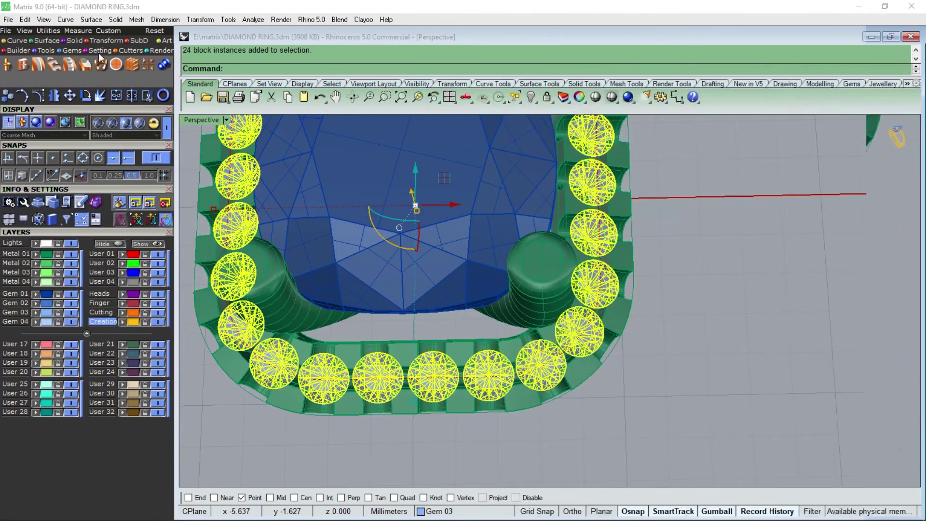
Seat truncated-cone cutters at 75% X/Y and 100% Z scale beneath every small gem.
scroll(105, 430, "down", 5)
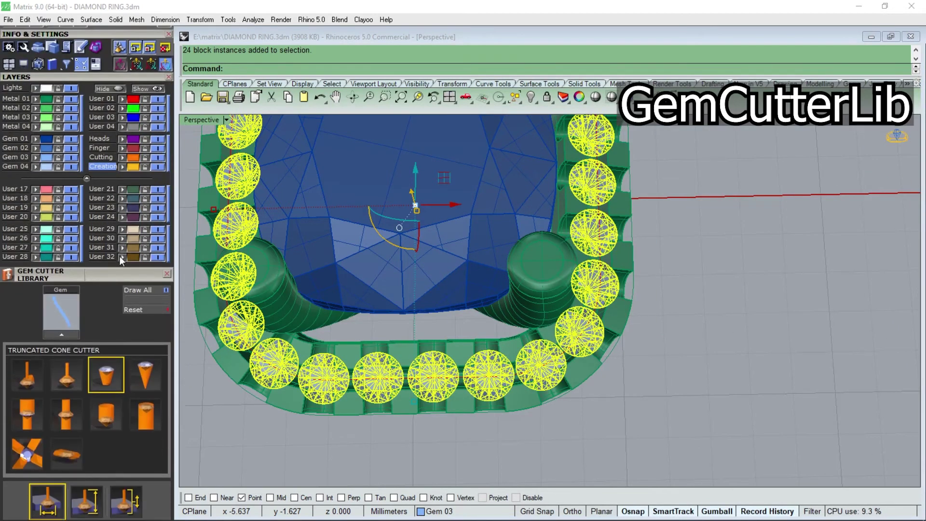
scroll(120, 256, "down", 1)
left_click(71, 310)
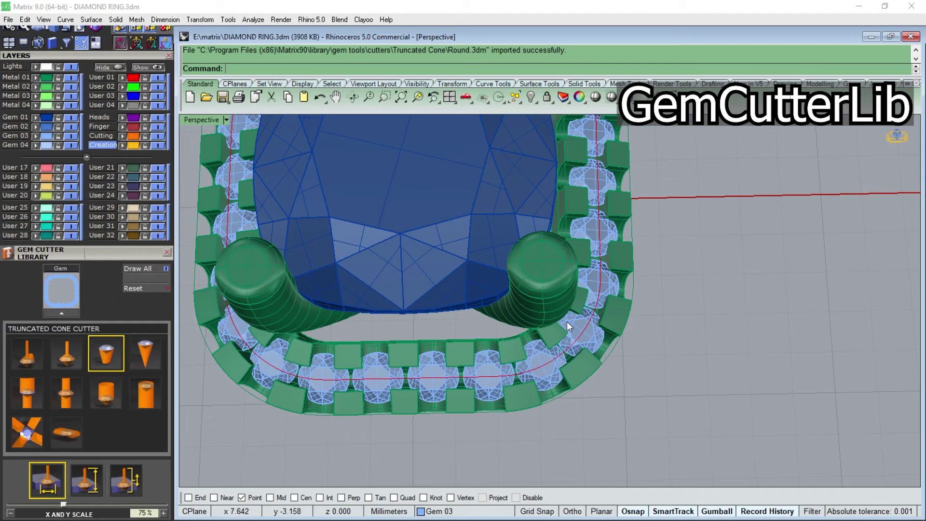
scroll(112, 258, "down", 1)
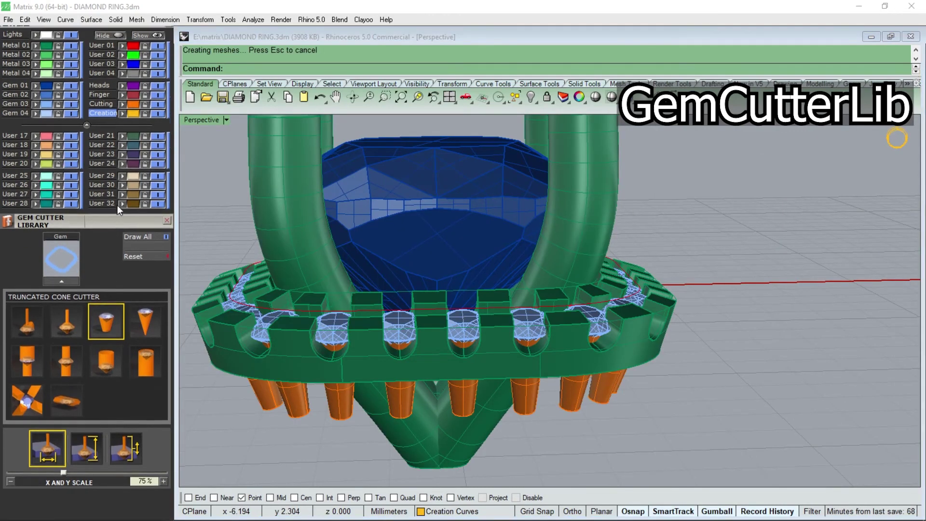
scroll(117, 213, "down", 2)
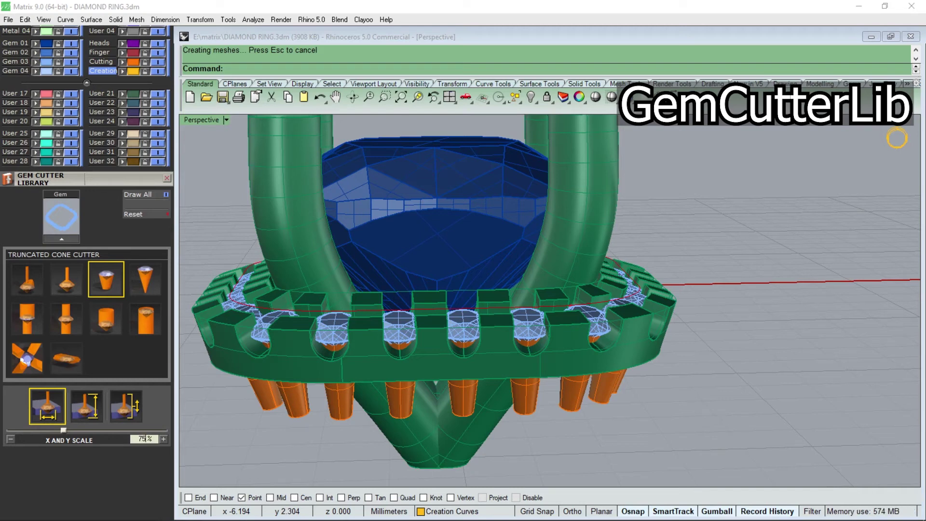
left_click(87, 406)
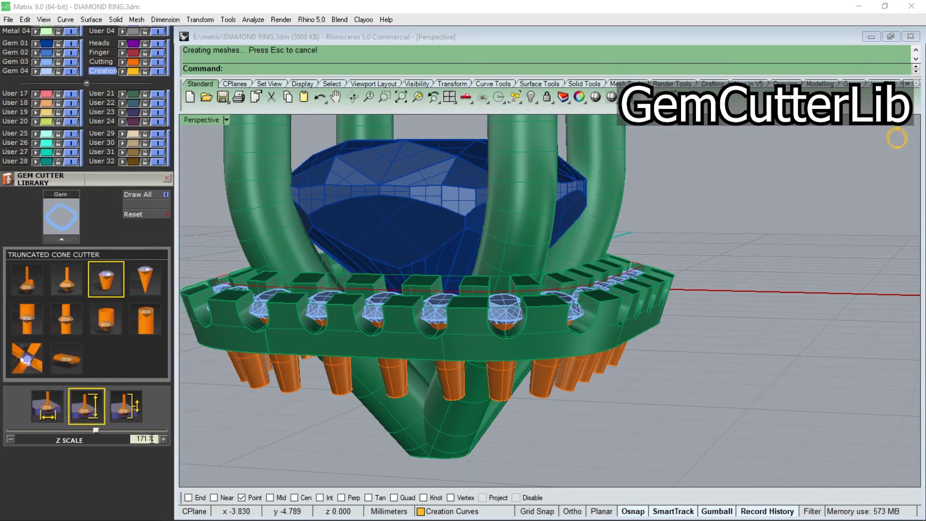
type("100")
key("Return")
mouse_move(367, 337)
right_mouse_down()
mouse_move(430, 366)
mouse_move(393, 408)
right_mouse_up()
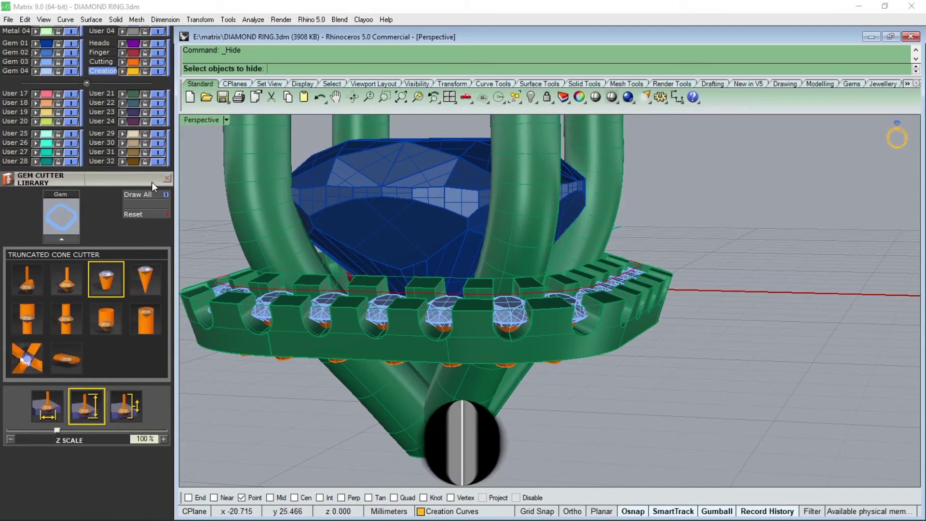
left_click(167, 178)
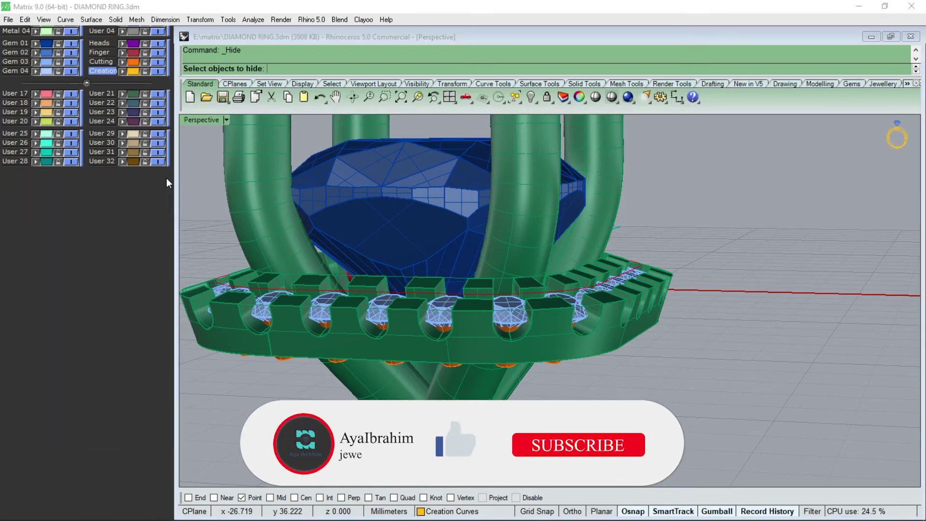
key("Return")
mouse_move(383, 332)
right_mouse_down()
mouse_move(410, 348)
mouse_move(418, 251)
right_mouse_up()
Select all the cone cutters and group them together.
left_click(418, 252)
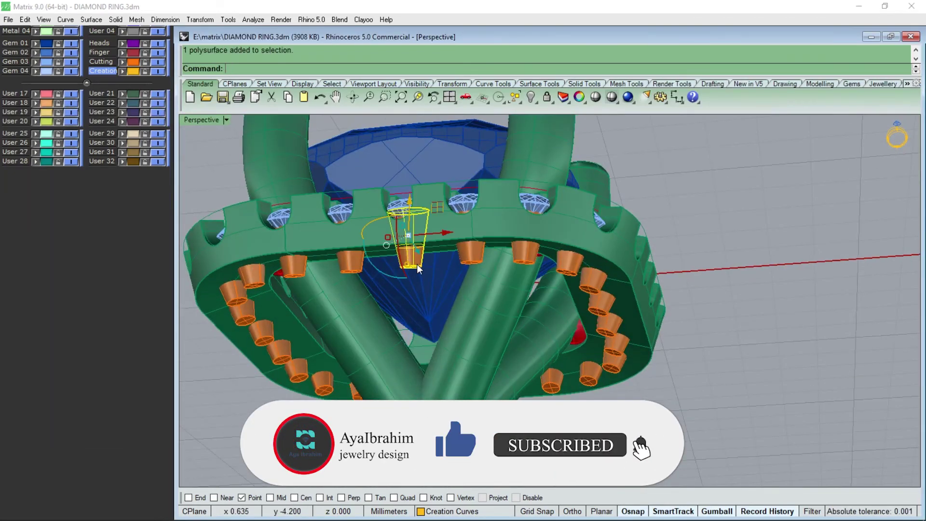
left_click(520, 104)
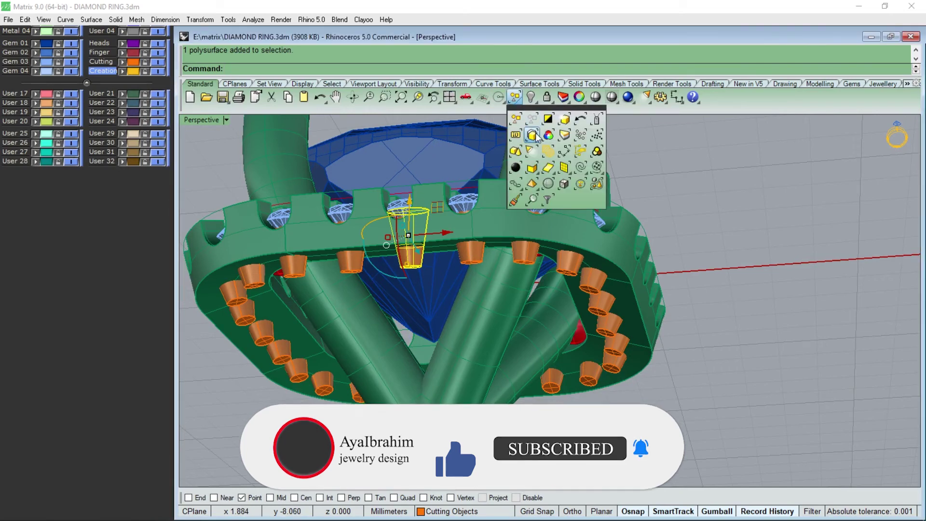
left_click(540, 136)
scroll(416, 242, "down", 3)
right_click_drag(416, 243, 444, 249)
scroll(444, 248, "up", 3)
type("G")
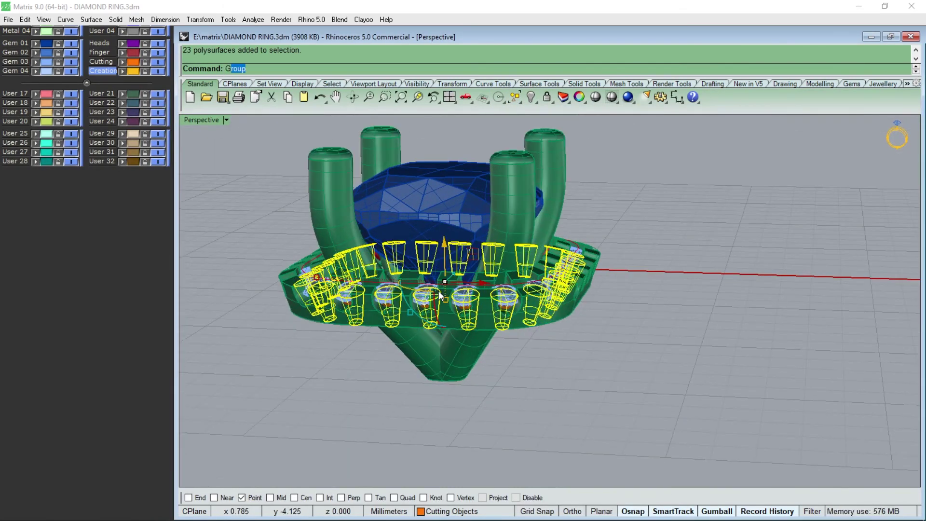
type("r")
key("Escape")
Boolean-subtract the cutter group from the gallery band to carve the gem seats.
right_click_drag(438, 319, 424, 198)
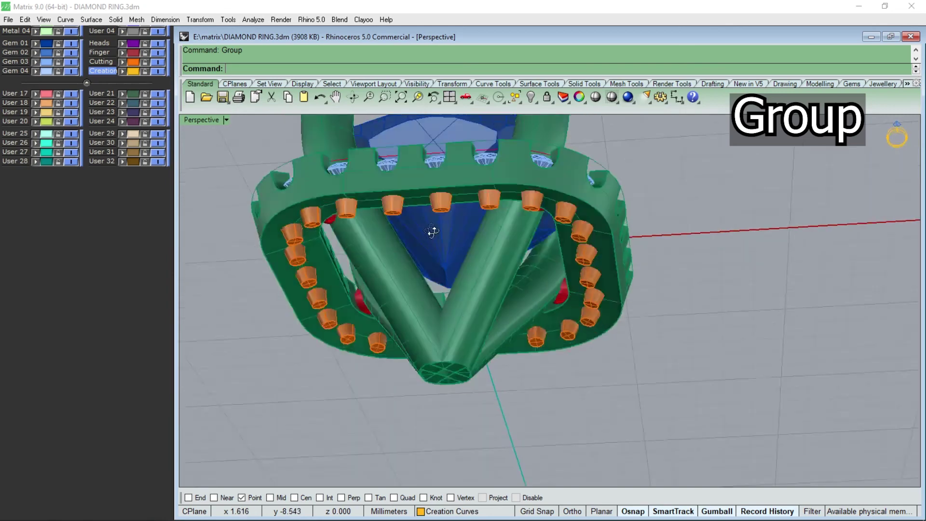
type("BooleanDifference")
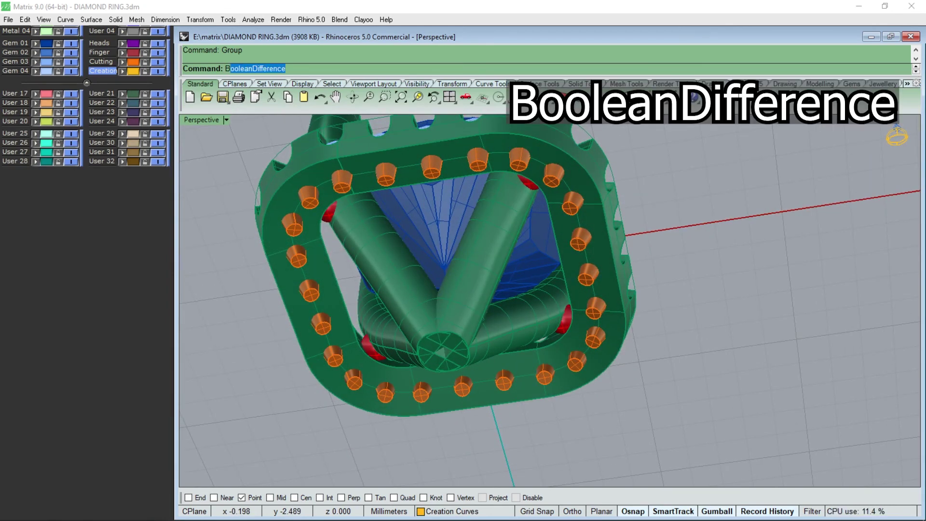
key("Return")
left_click(441, 140)
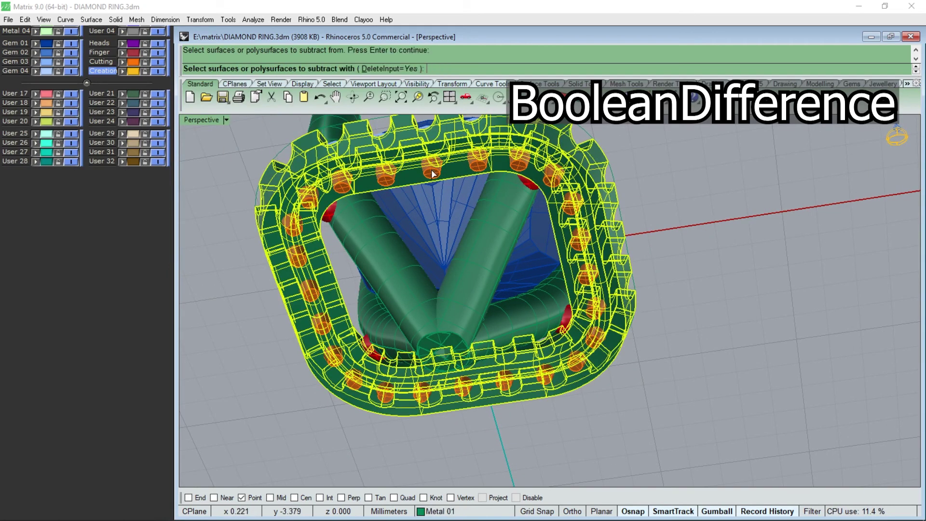
left_click(433, 174)
key("Return")
mouse_move(501, 212)
right_mouse_down()
mouse_move(506, 141)
mouse_move(531, 159)
mouse_move(508, 371)
right_mouse_up()
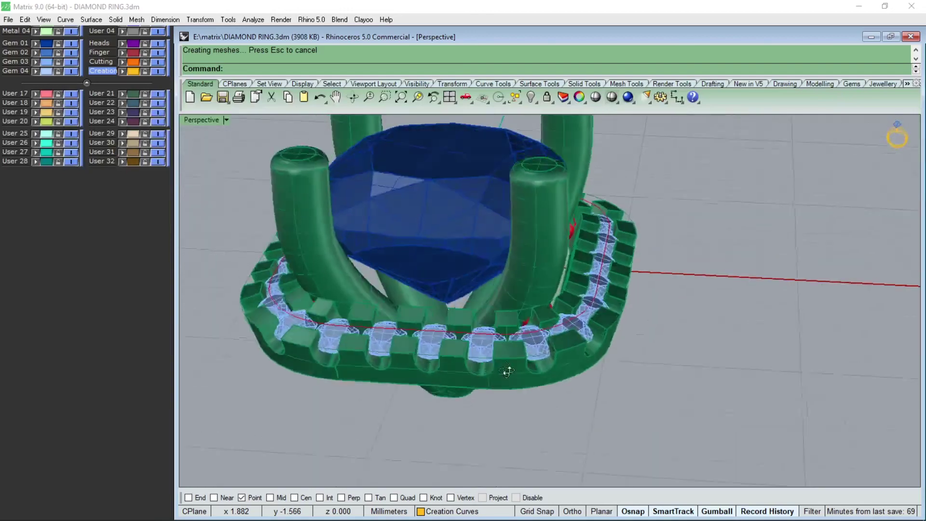
scroll(508, 371, "up", 5)
left_click(419, 360)
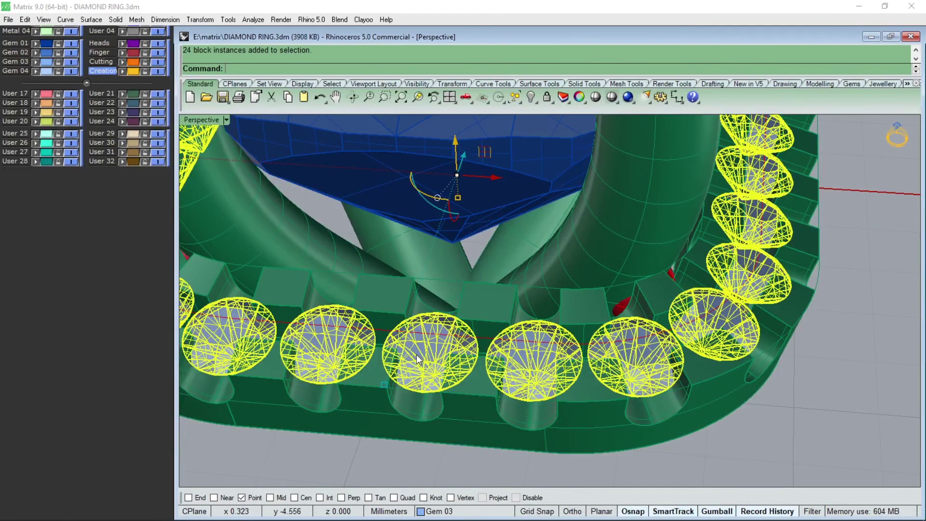
After briefly hiding the gems, group the band, prongs, centre diamond and pavé gems.
key("ctrl+h")
mouse_move(416, 355)
right_mouse_down()
mouse_move(428, 338)
mouse_move(445, 364)
mouse_move(405, 352)
mouse_move(384, 280)
mouse_move(497, 352)
mouse_move(555, 304)
right_mouse_up()
scroll(384, 279, "down", 5)
key("ctrl+z")
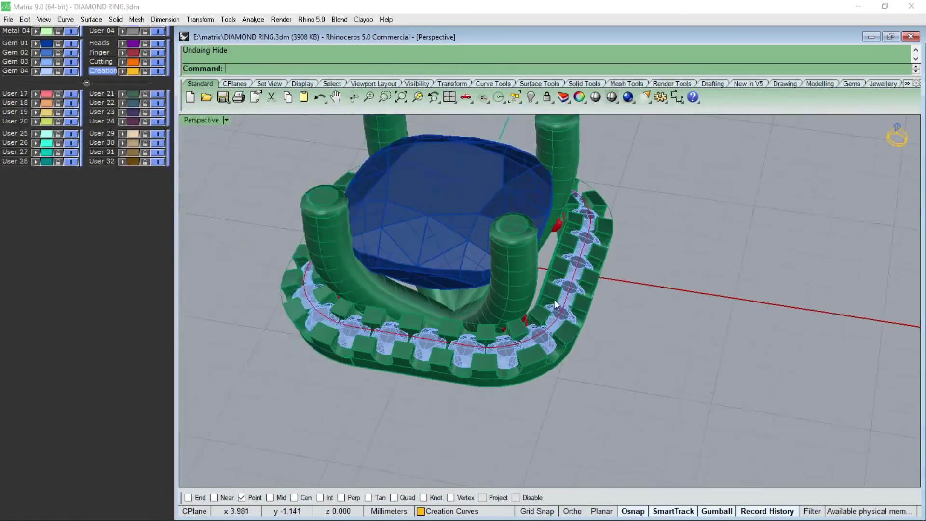
scroll(585, 235, "down", 5)
left_click_drag(391, 383, 390, 379)
scroll(515, 282, "up", 3)
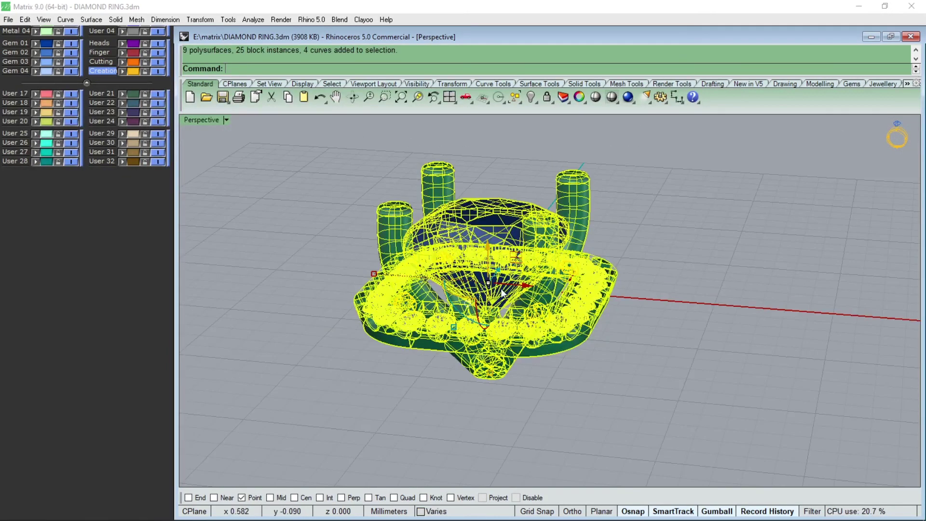
type("Gro")
key("Return")
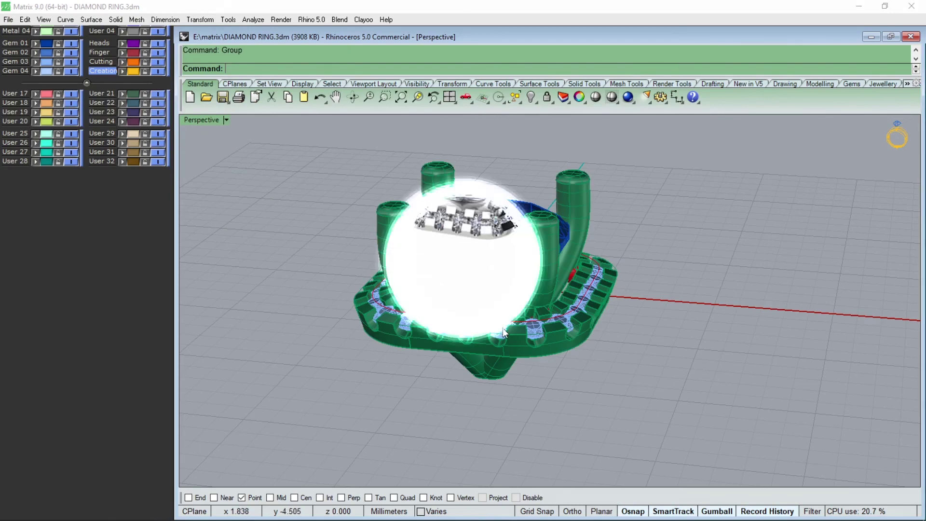